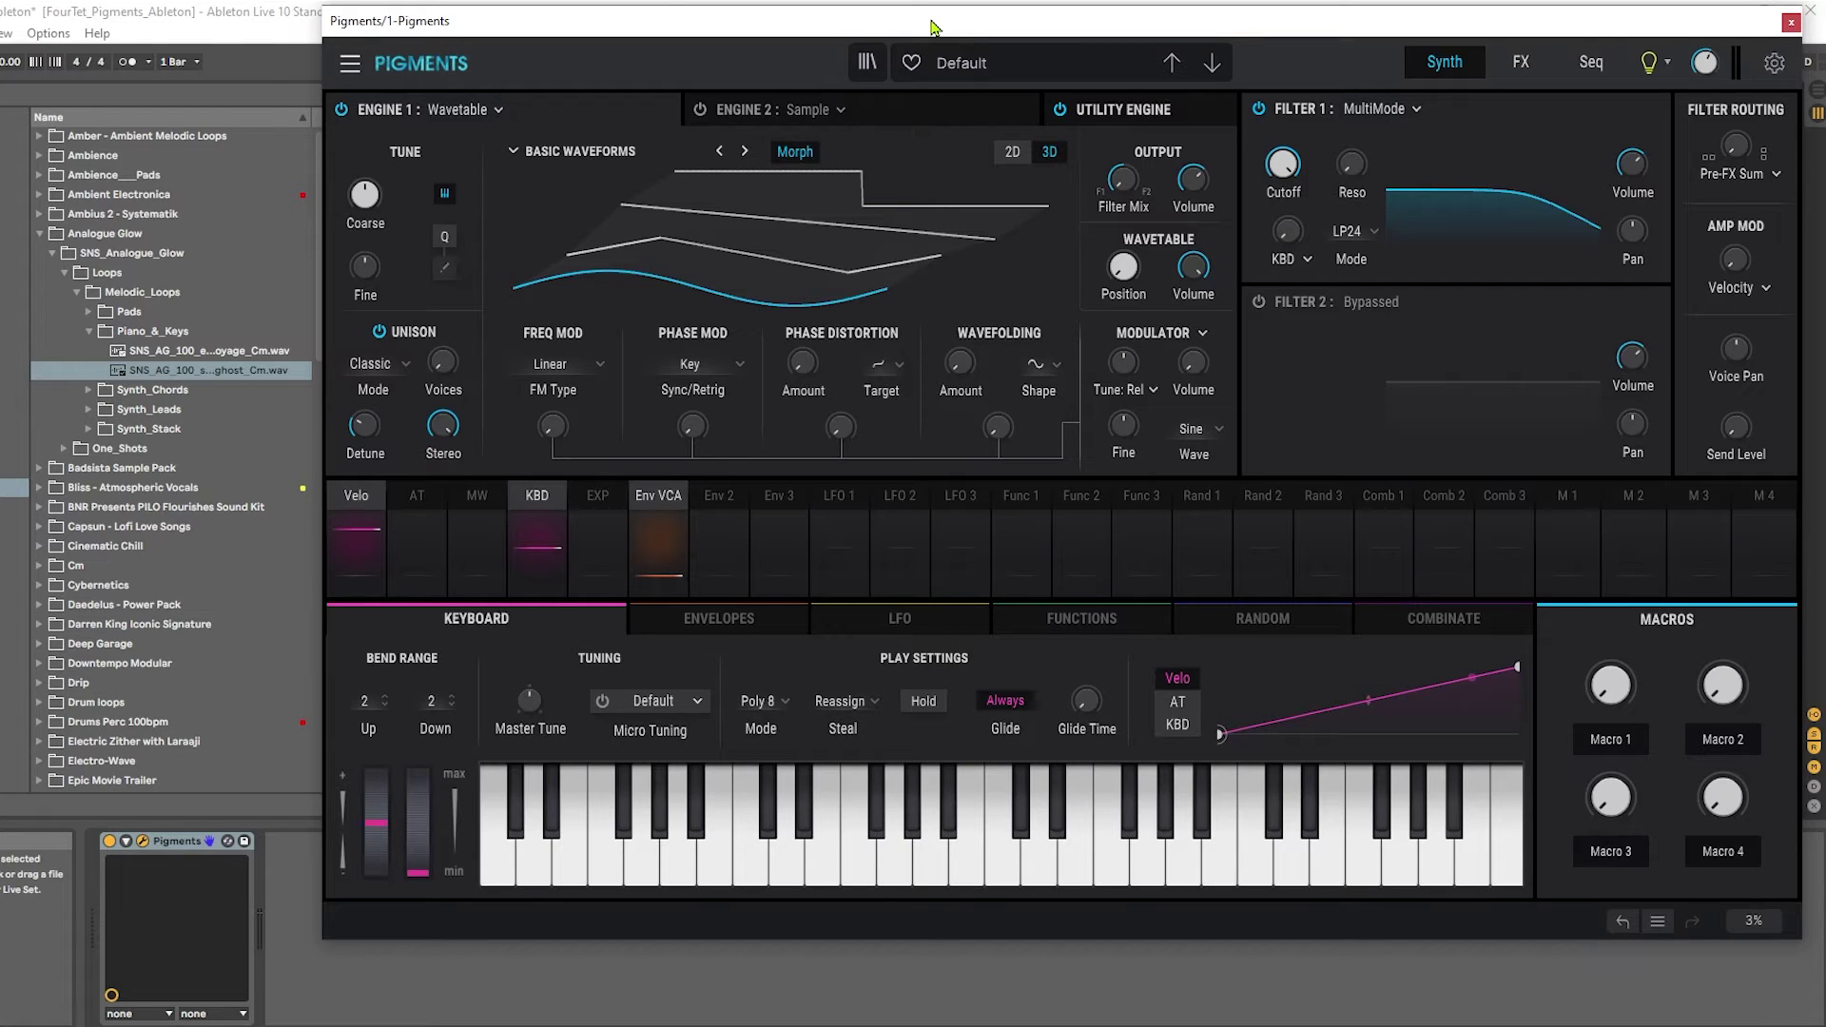
Step: Start a new preset with Engine 1 and the Utility engine off and Engine 2 (Sample) on
click(351, 64)
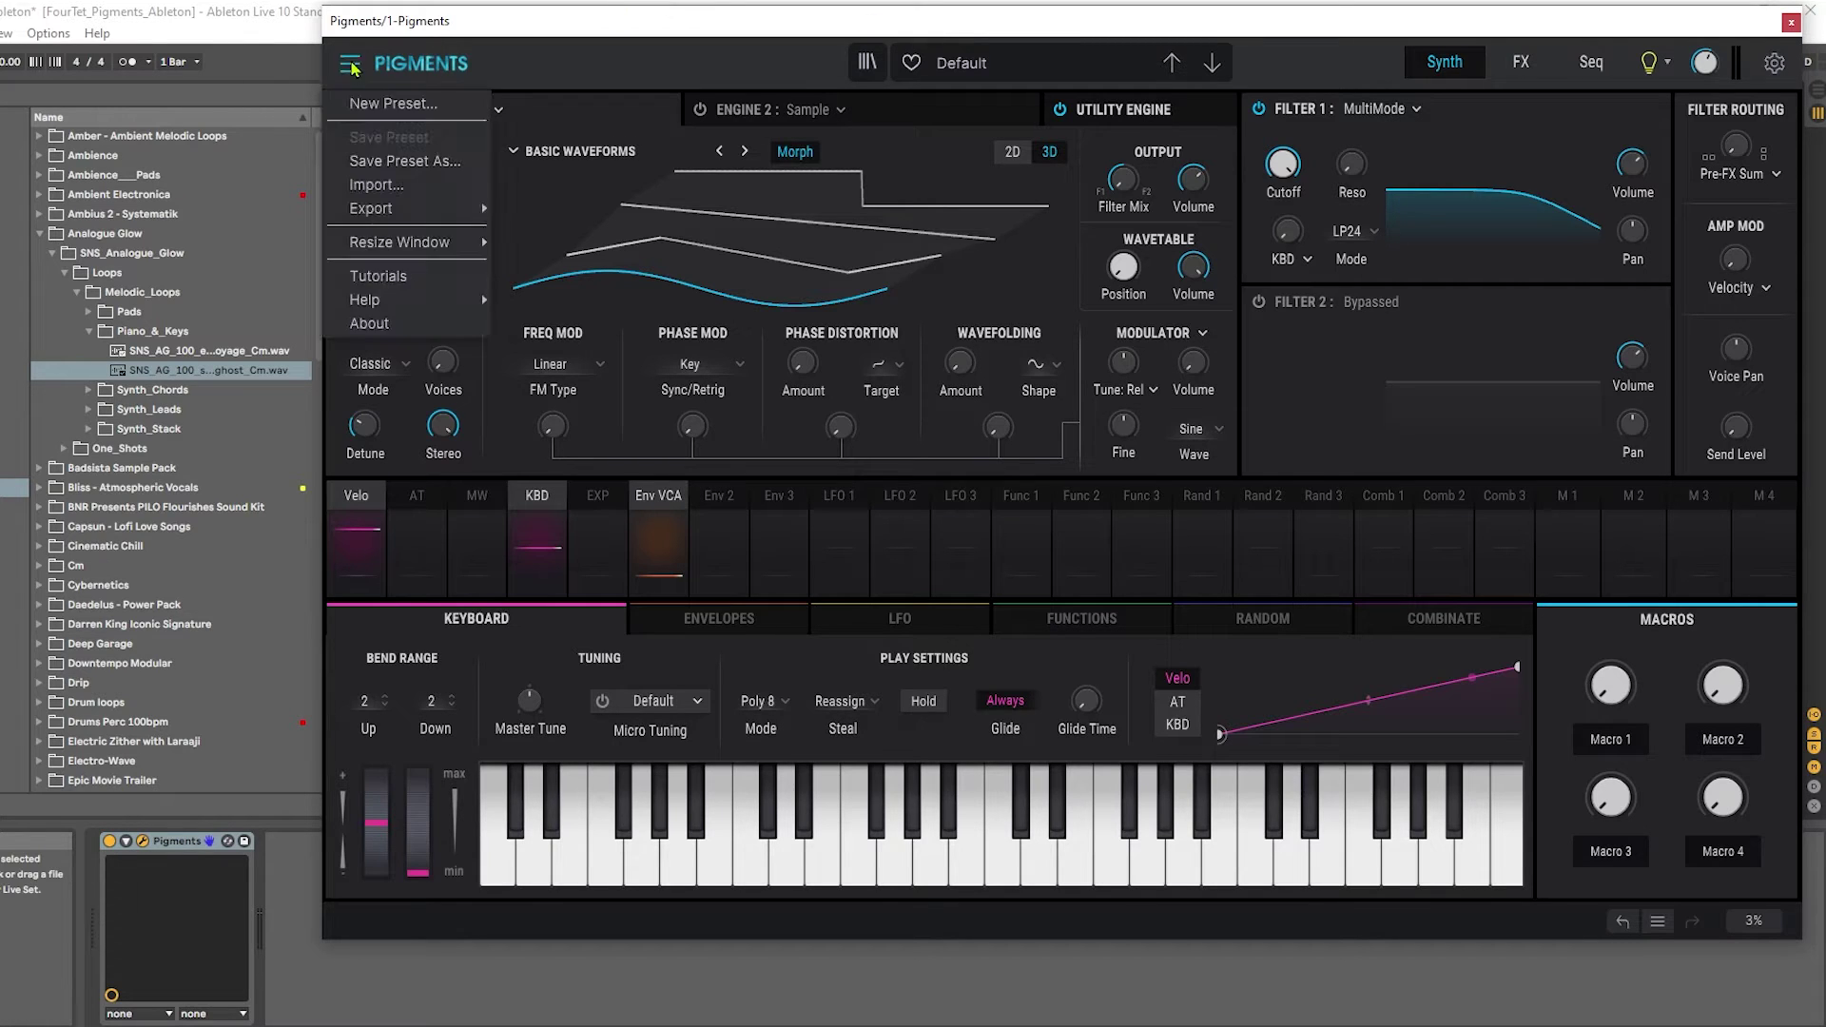
click(406, 111)
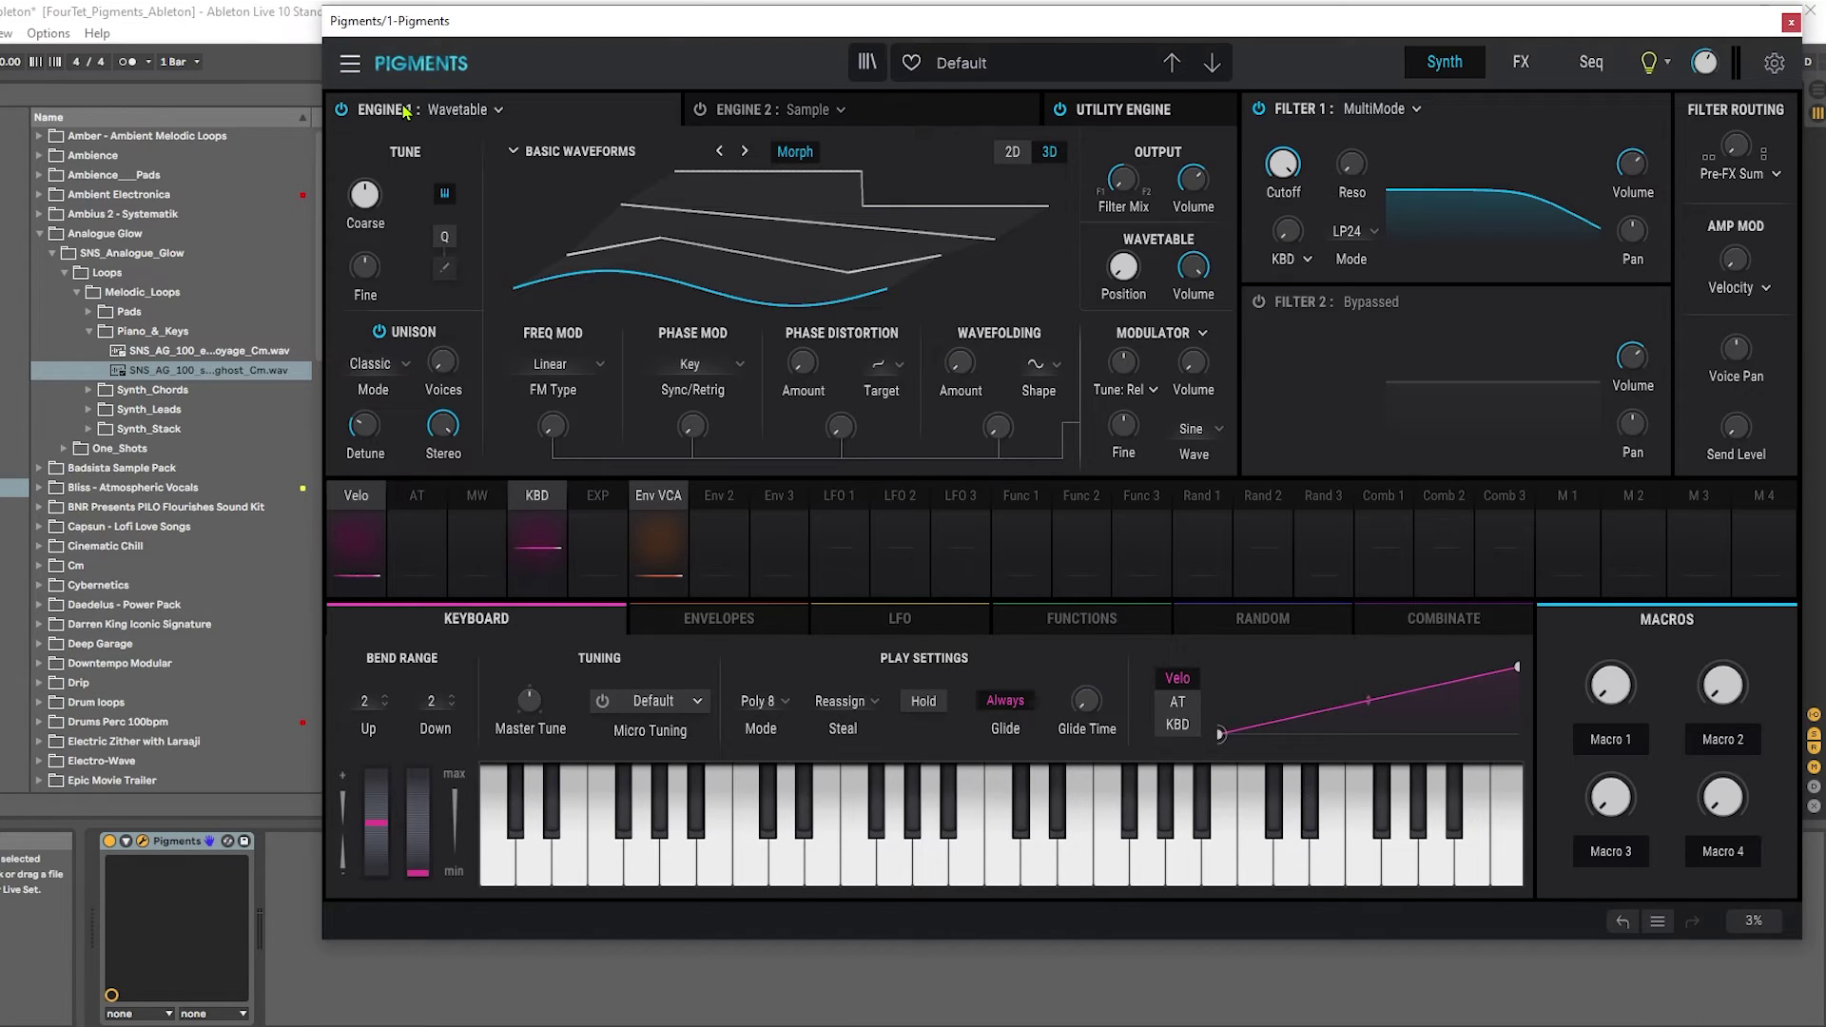
click(341, 109)
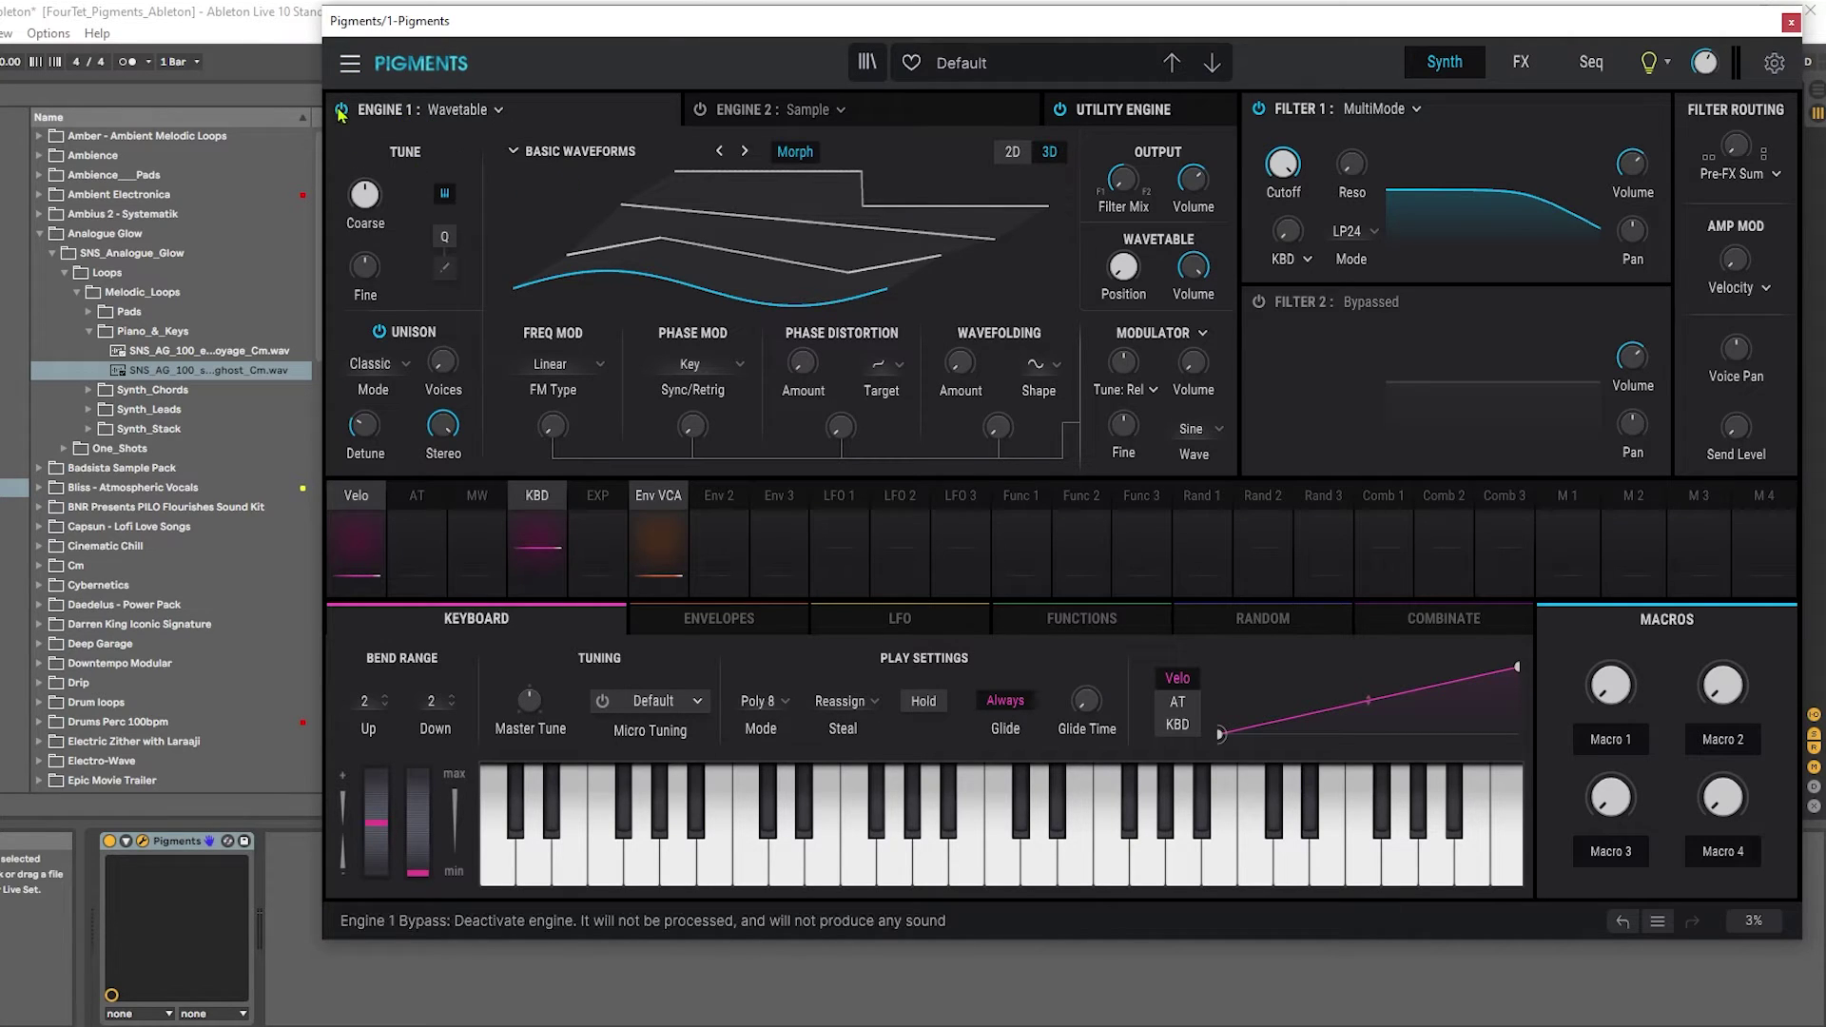
click(1060, 111)
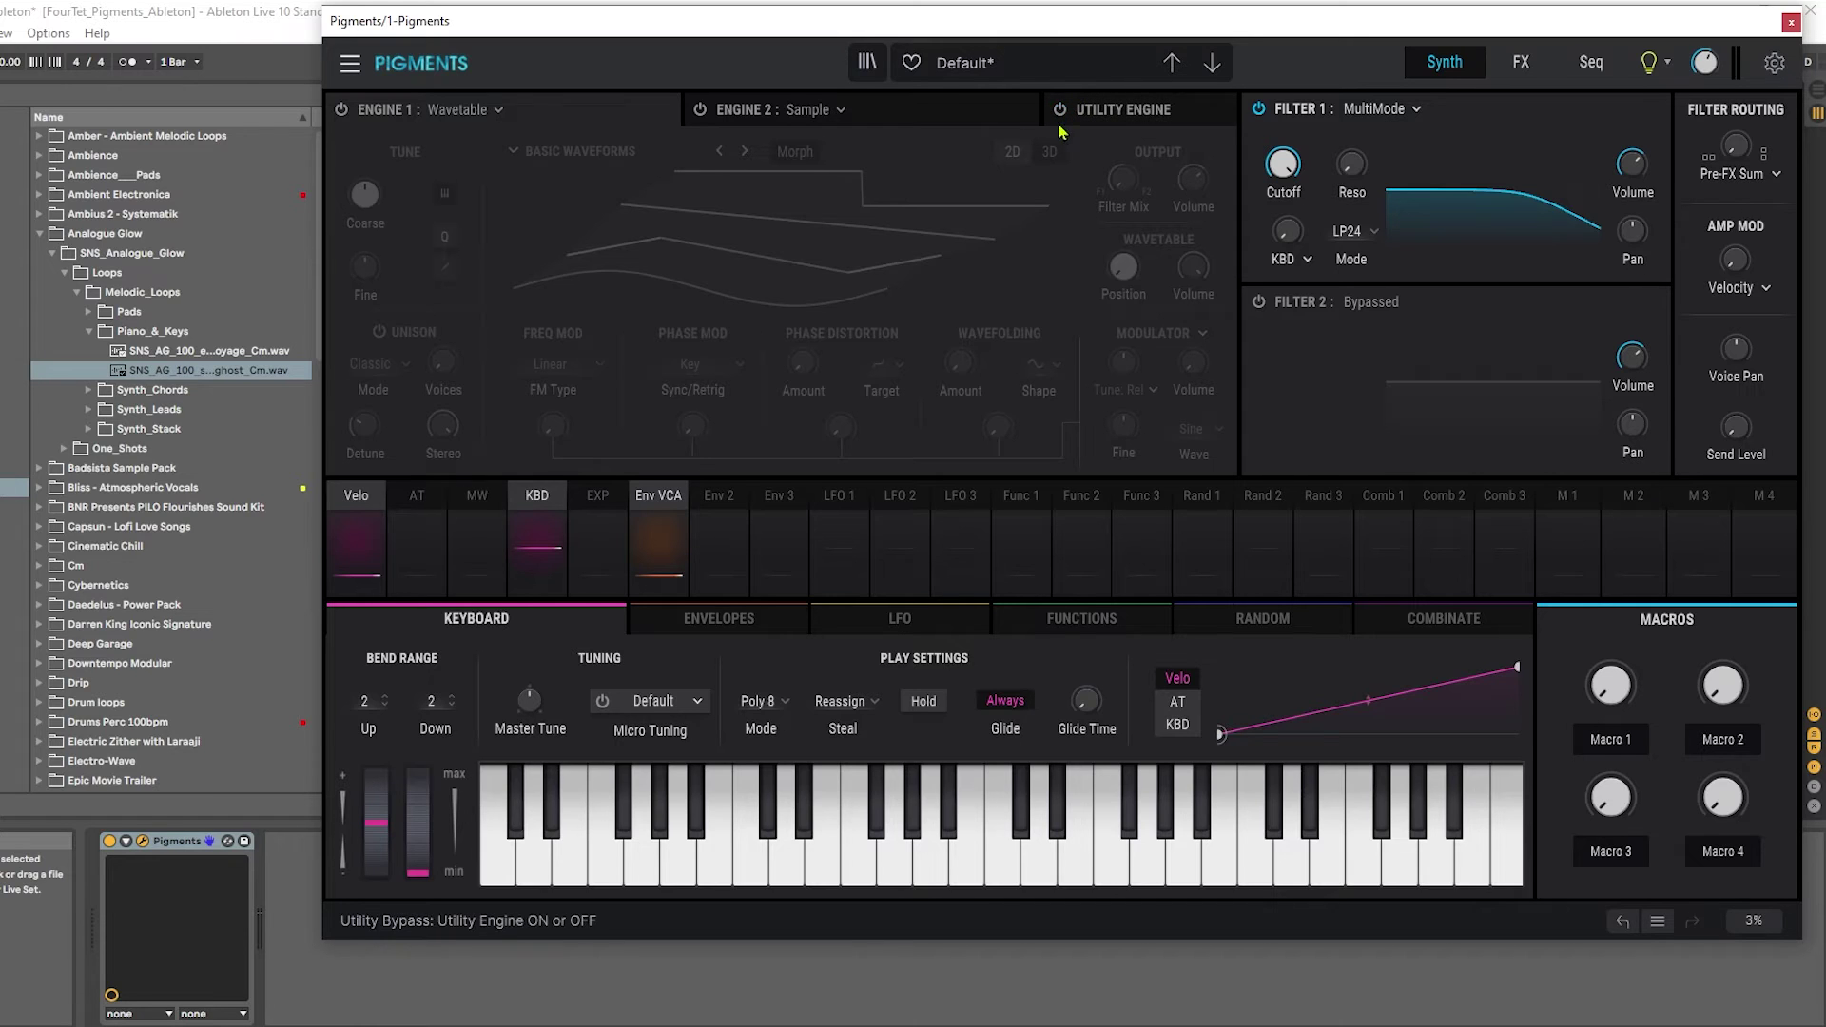
click(931, 120)
click(700, 109)
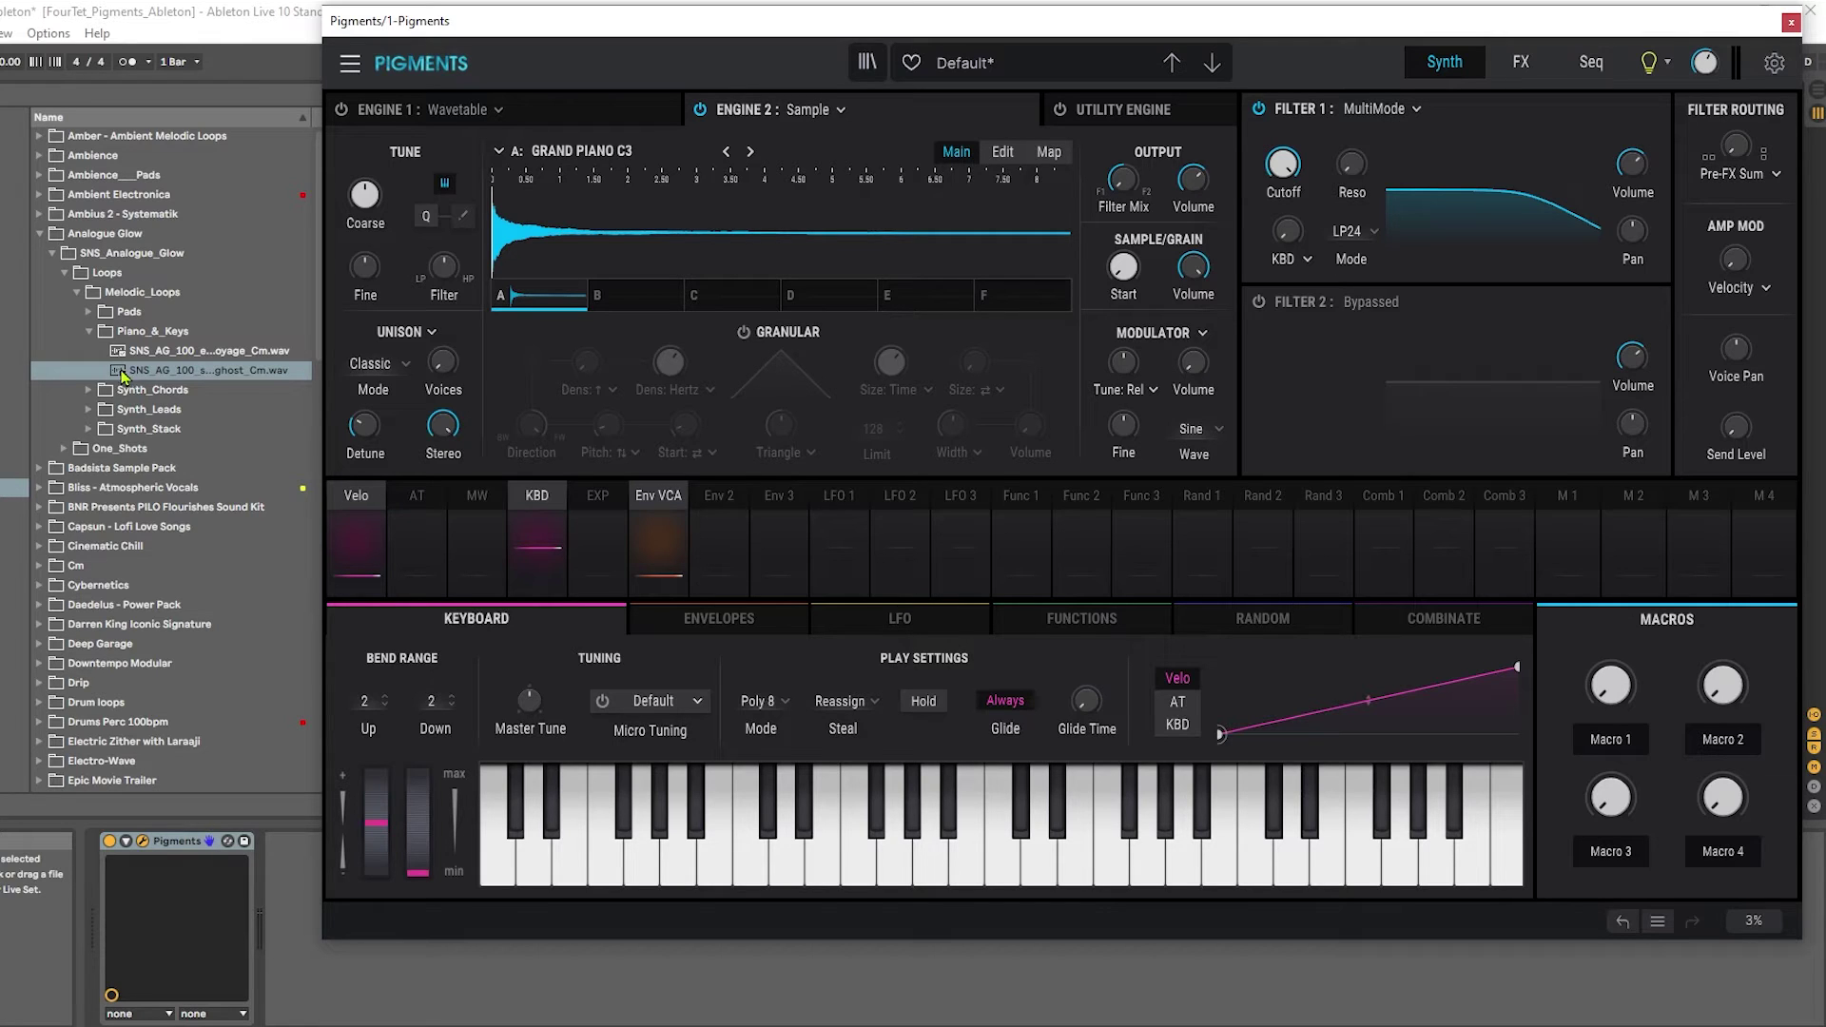
Step: Load ghost_Cm.wav into Engine 2's sample display and play a note to audition it
drag(119, 378, 814, 261)
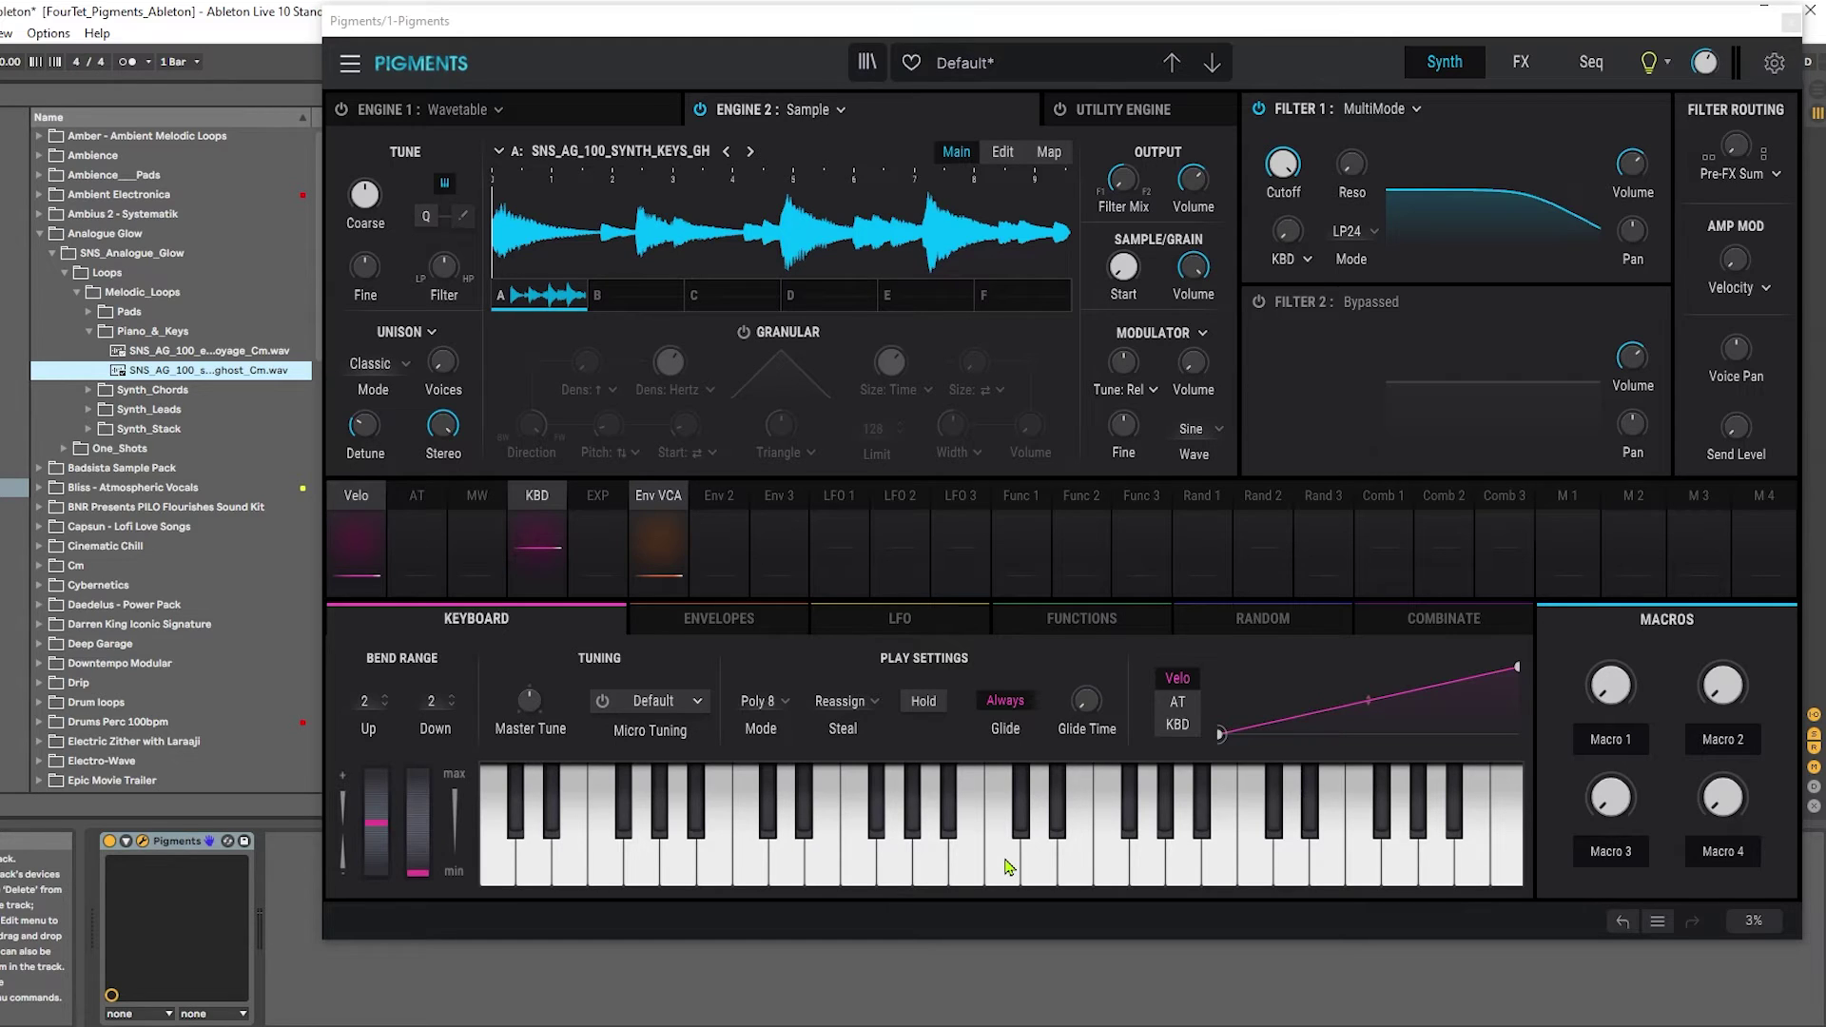
click(1008, 866)
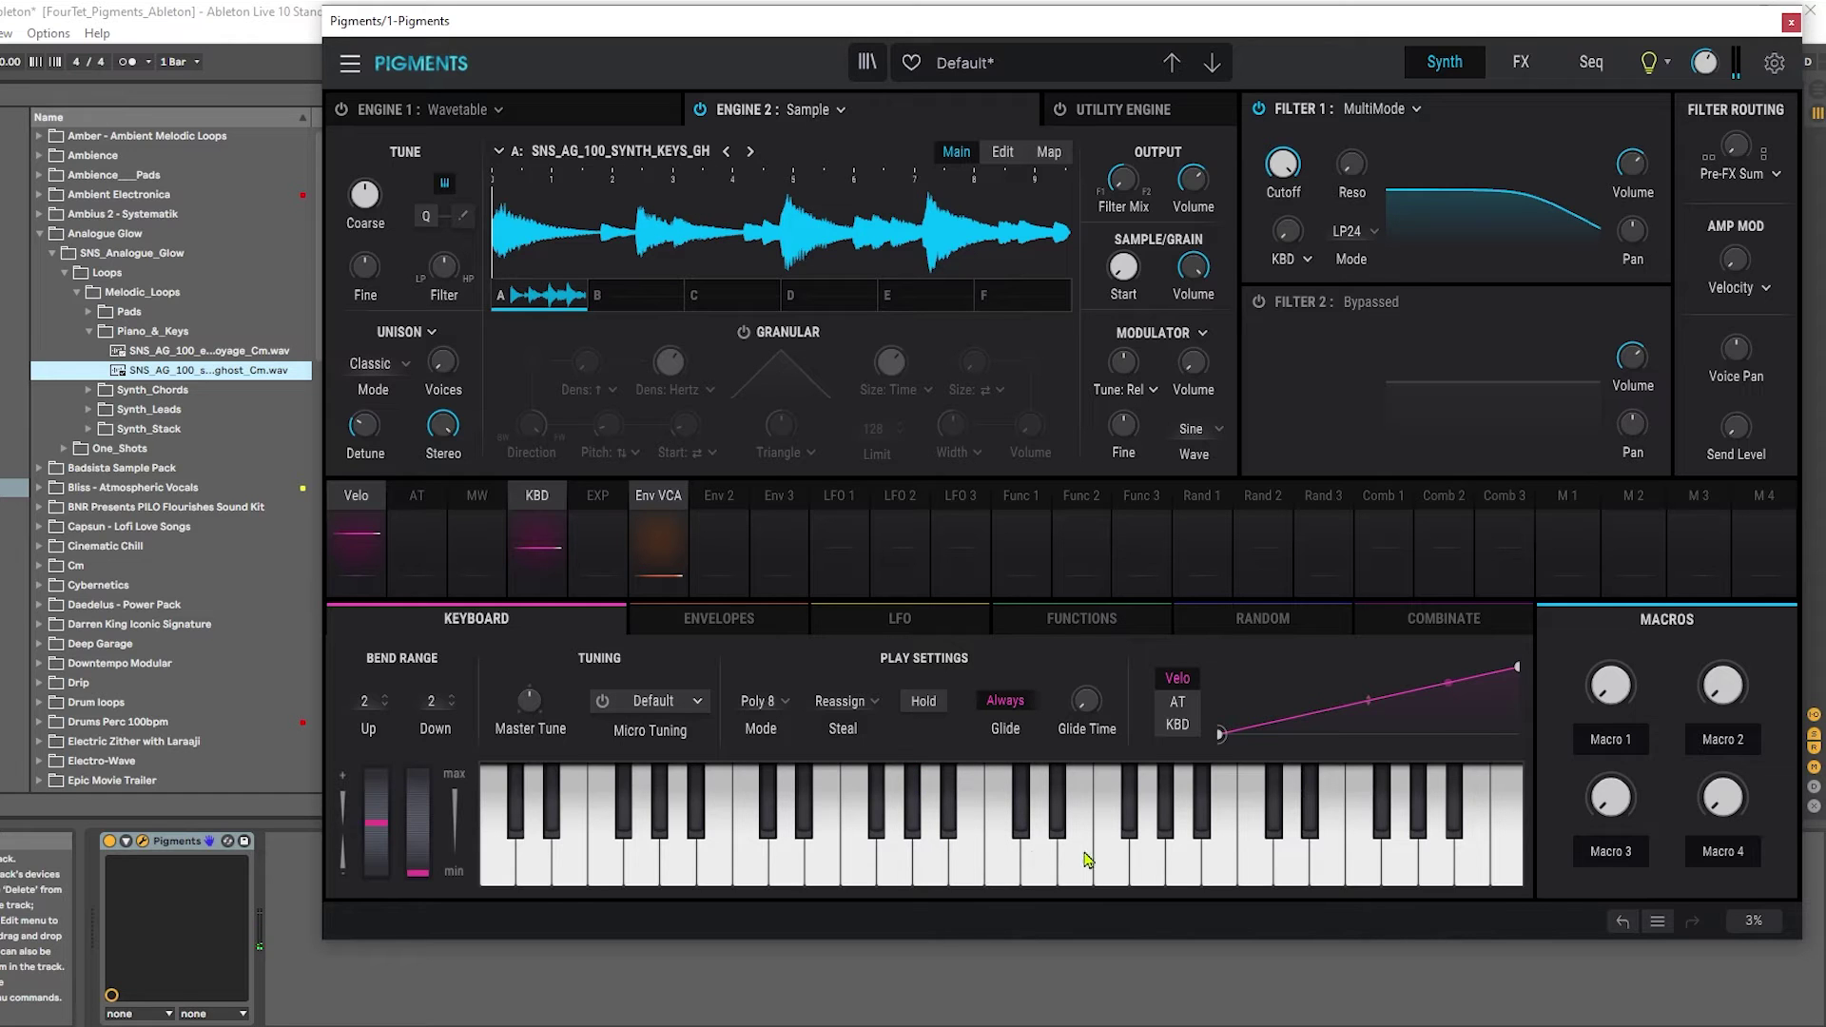
drag(1040, 21, 929, 27)
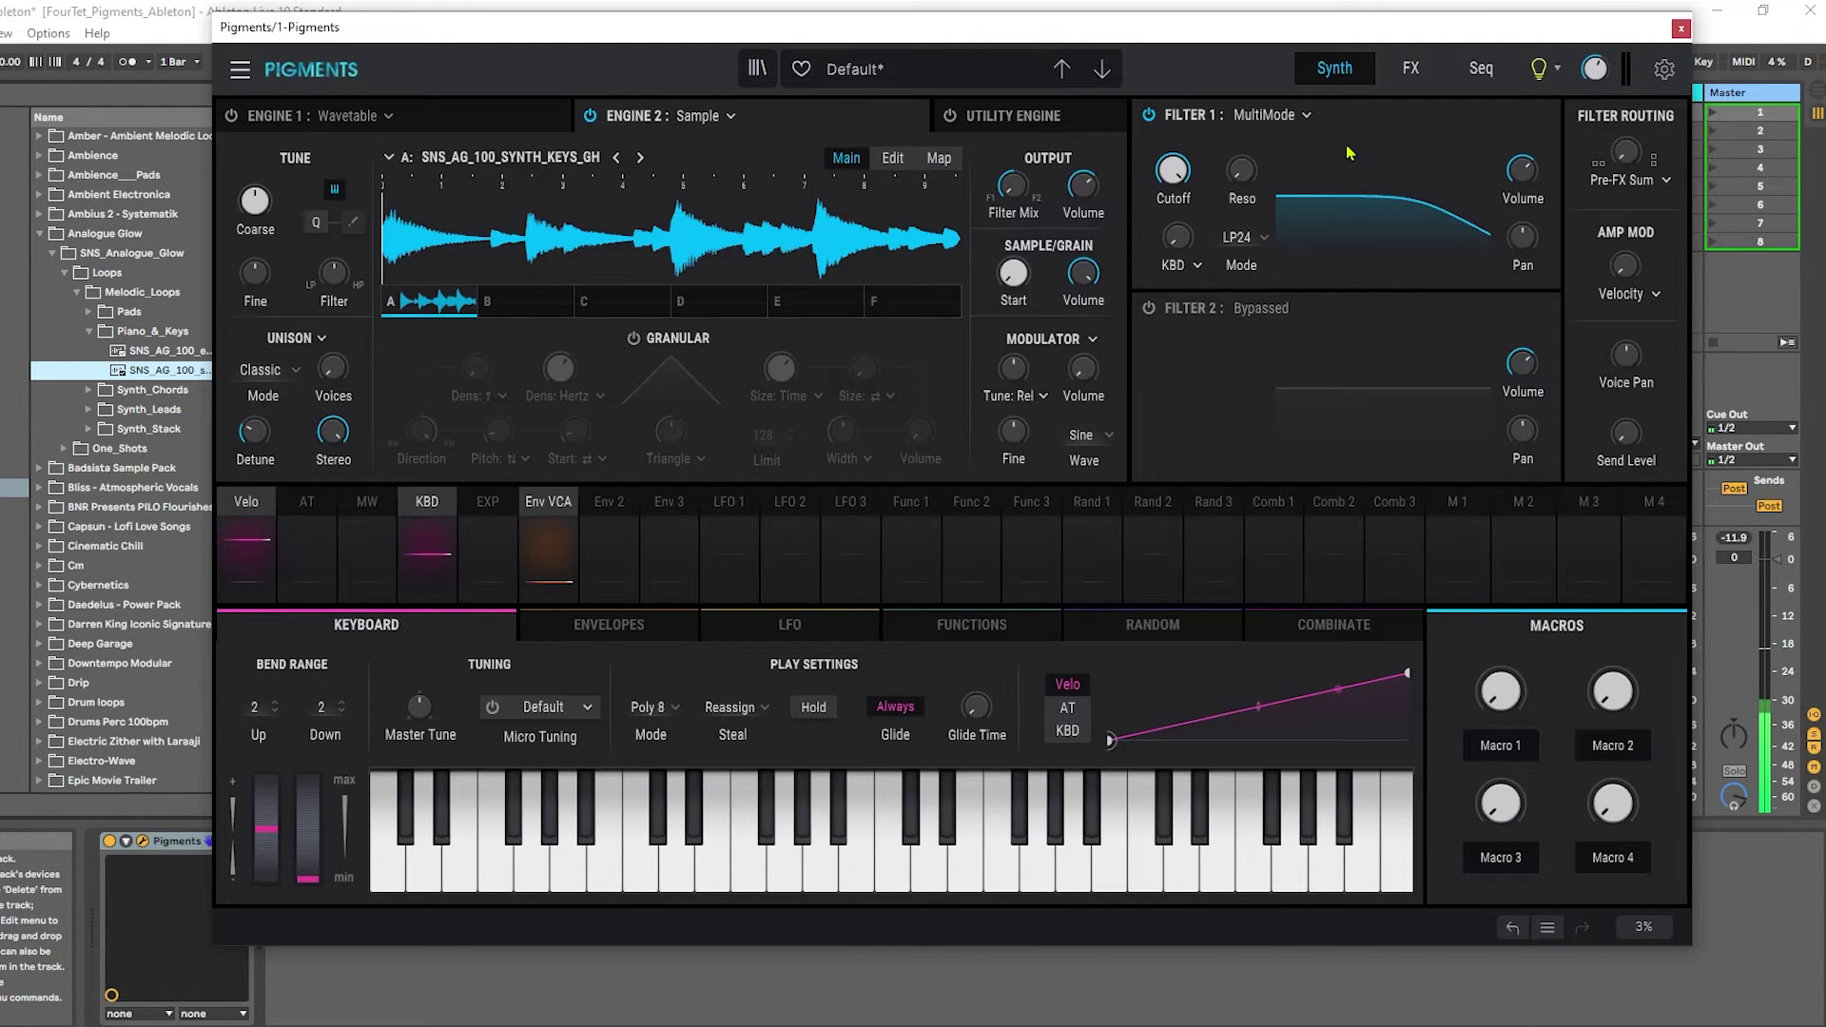
Step: Power on the step sequencer on the Seq page, keeping its default eight C steps
click(1481, 67)
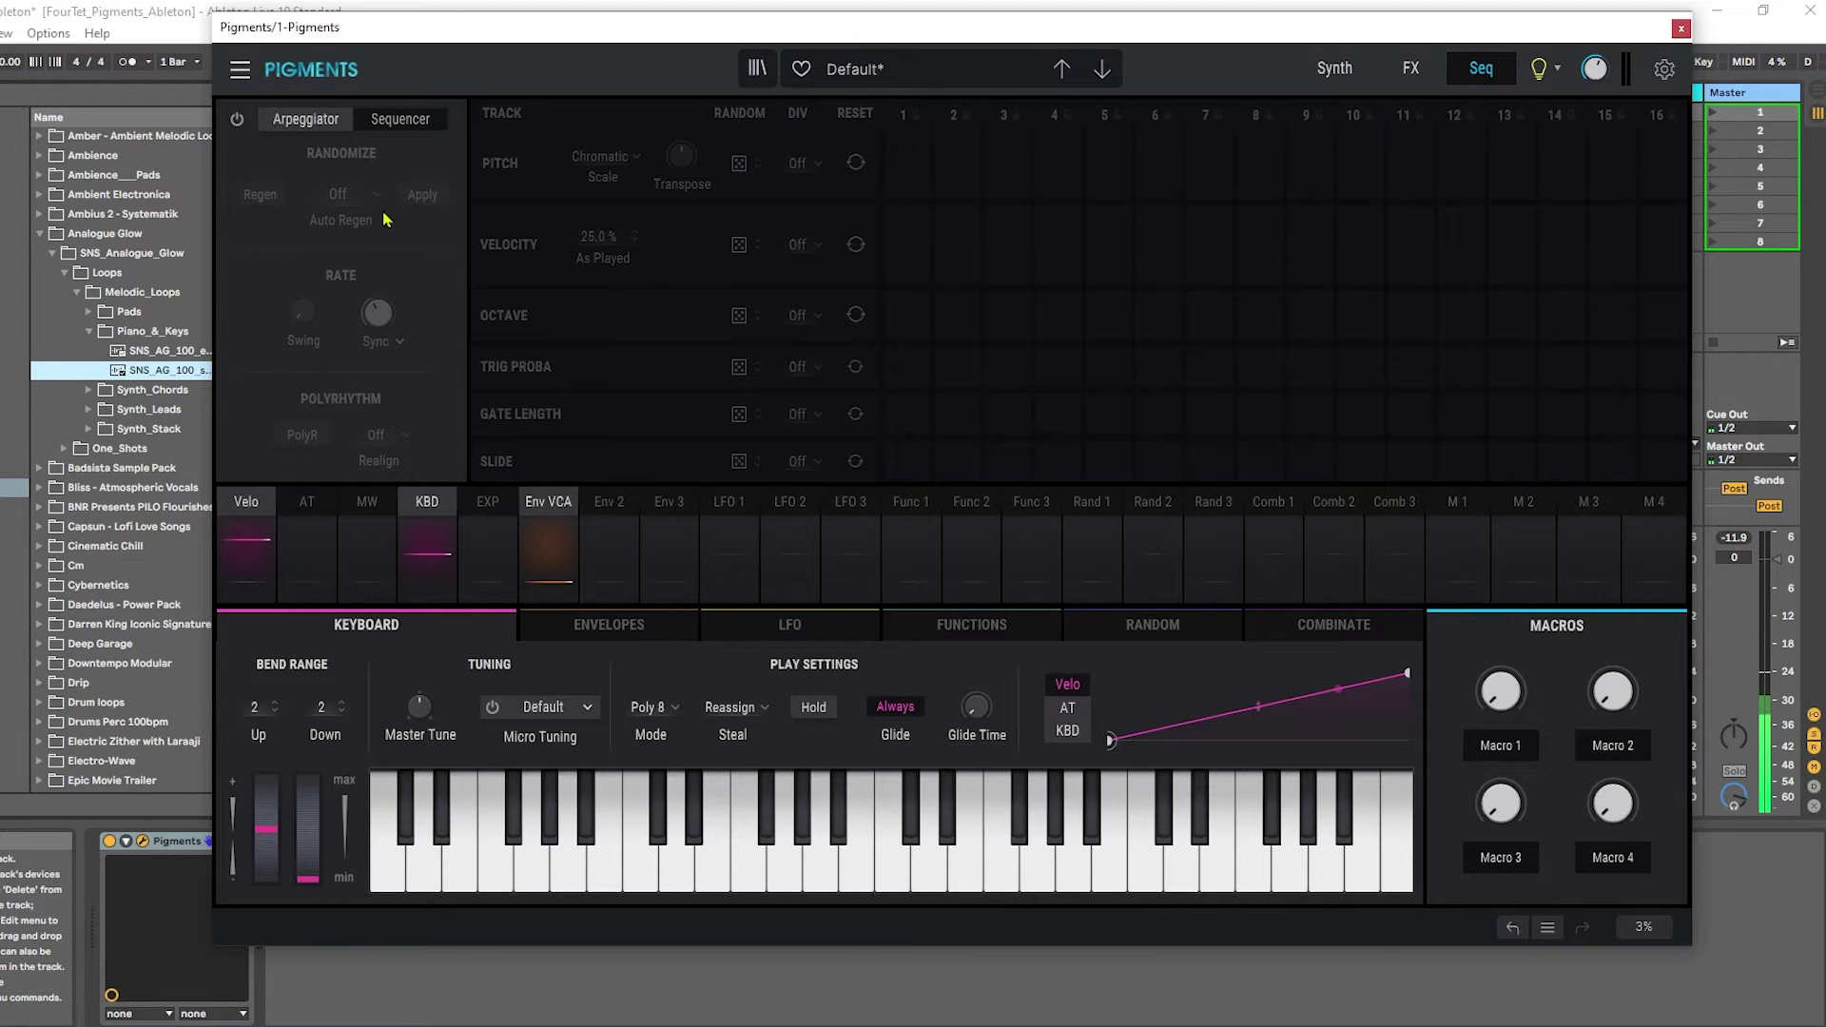
click(236, 119)
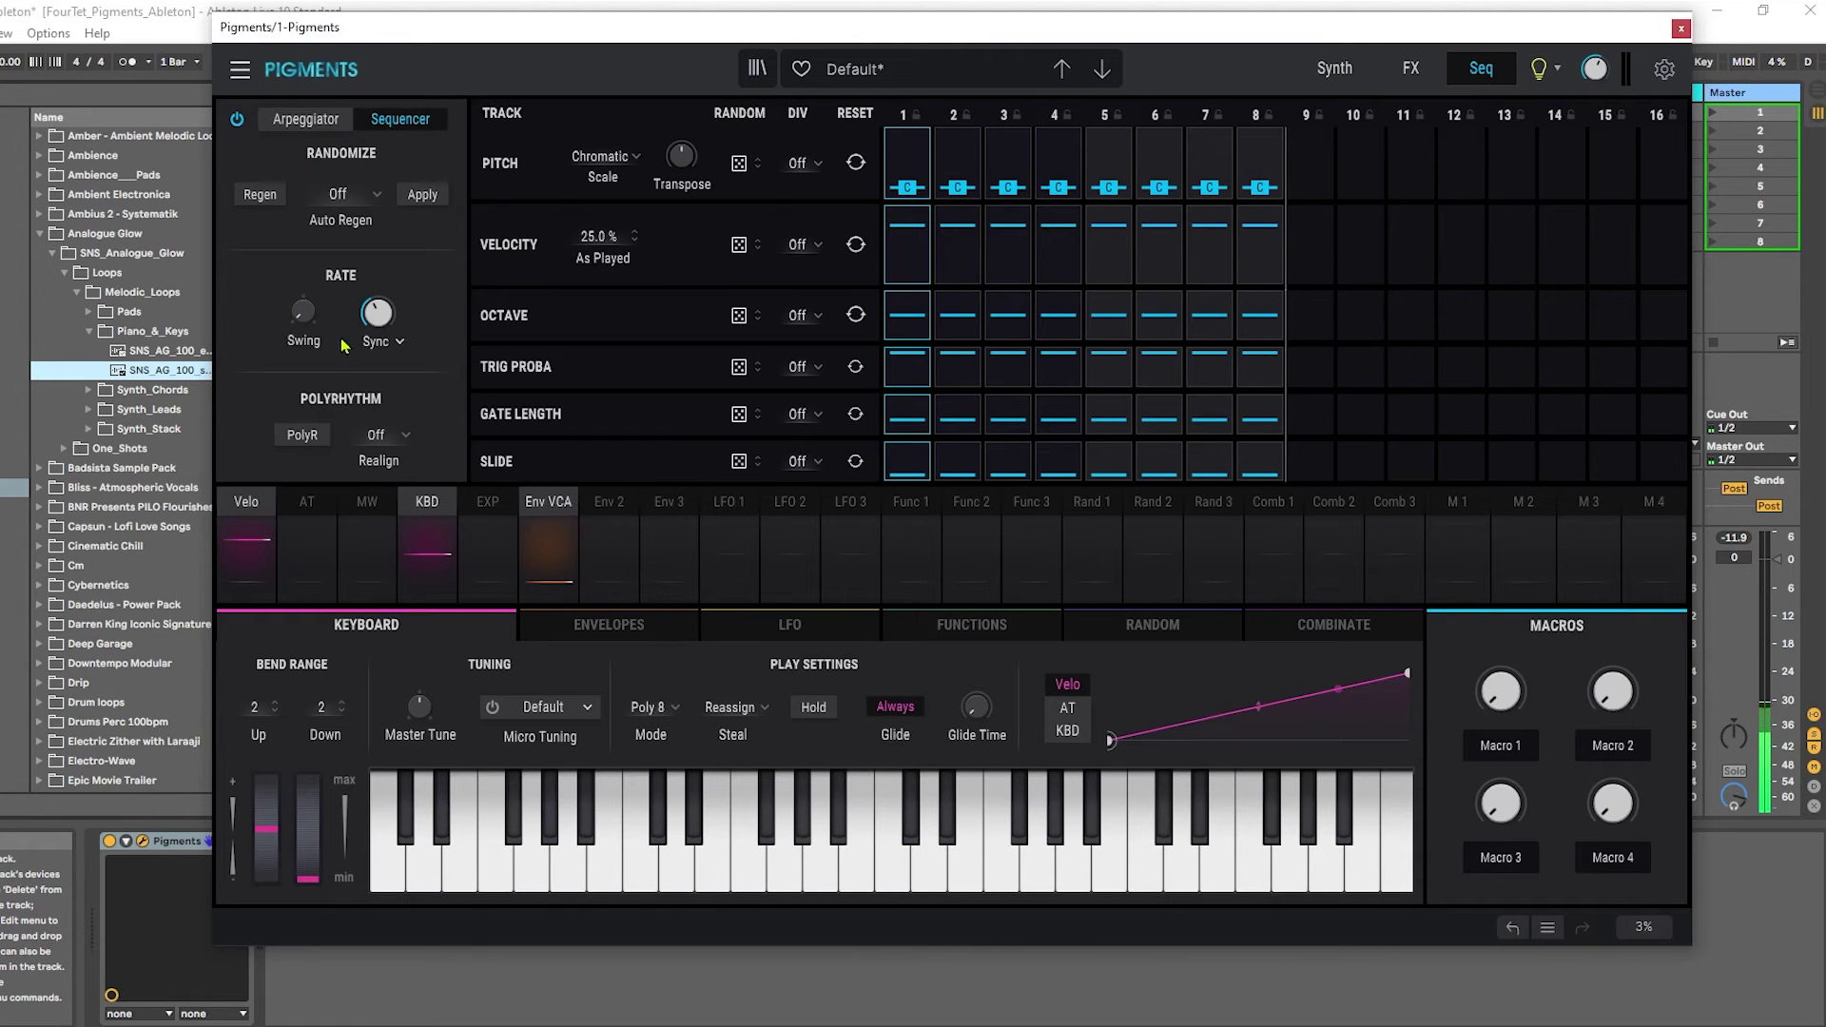
mouse_move(377, 312)
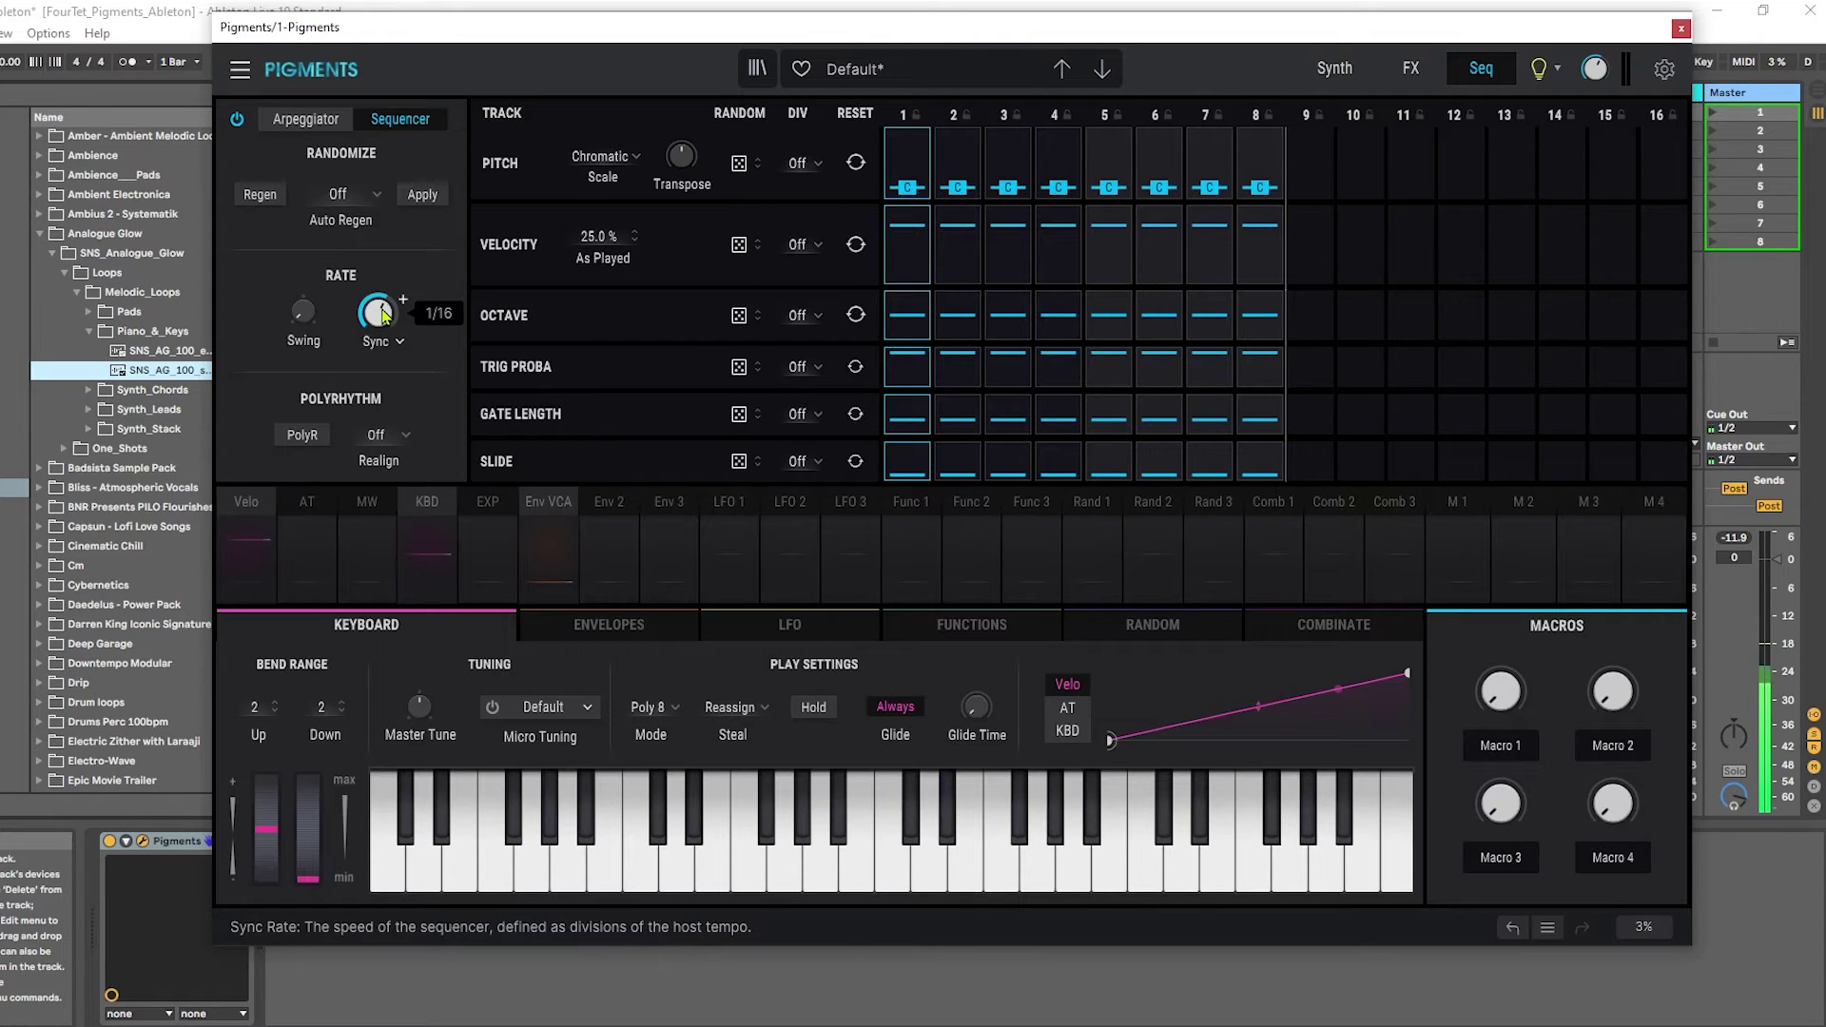
click(1334, 70)
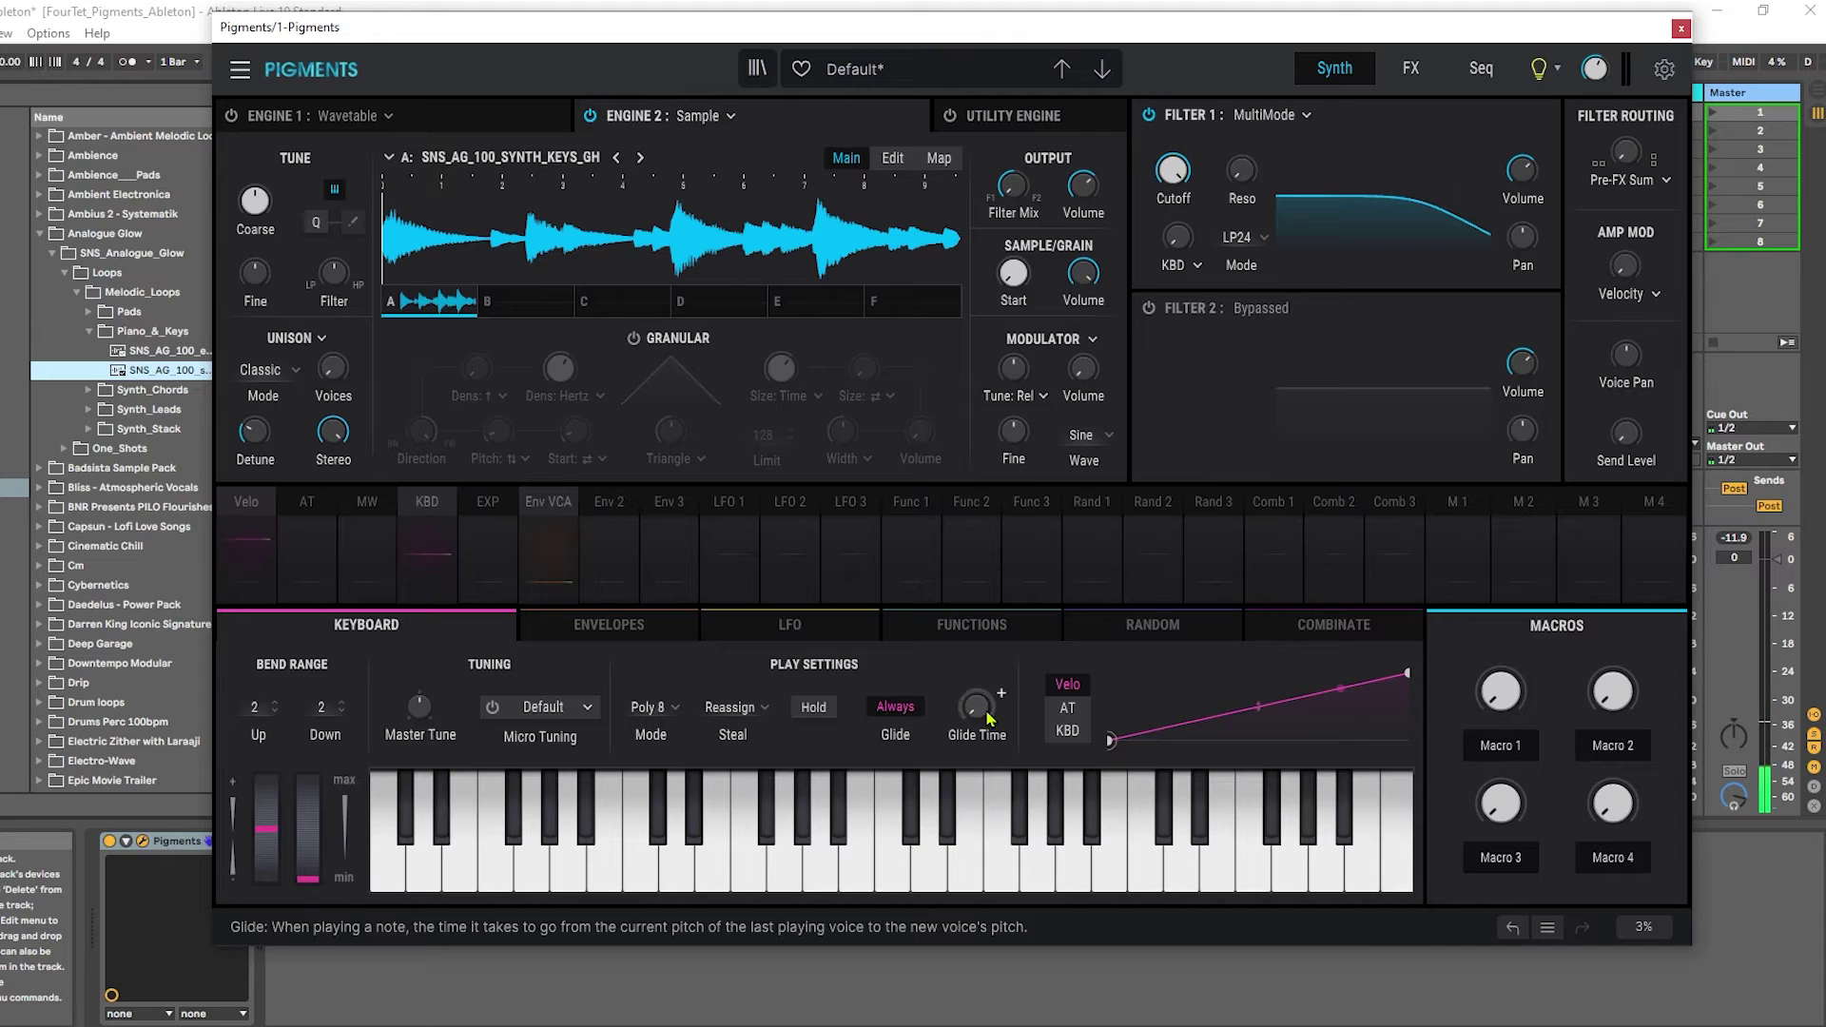
Step: Reset Sample Start to zero and assign LFO 1 to it at an amount of 1.00
click(804, 635)
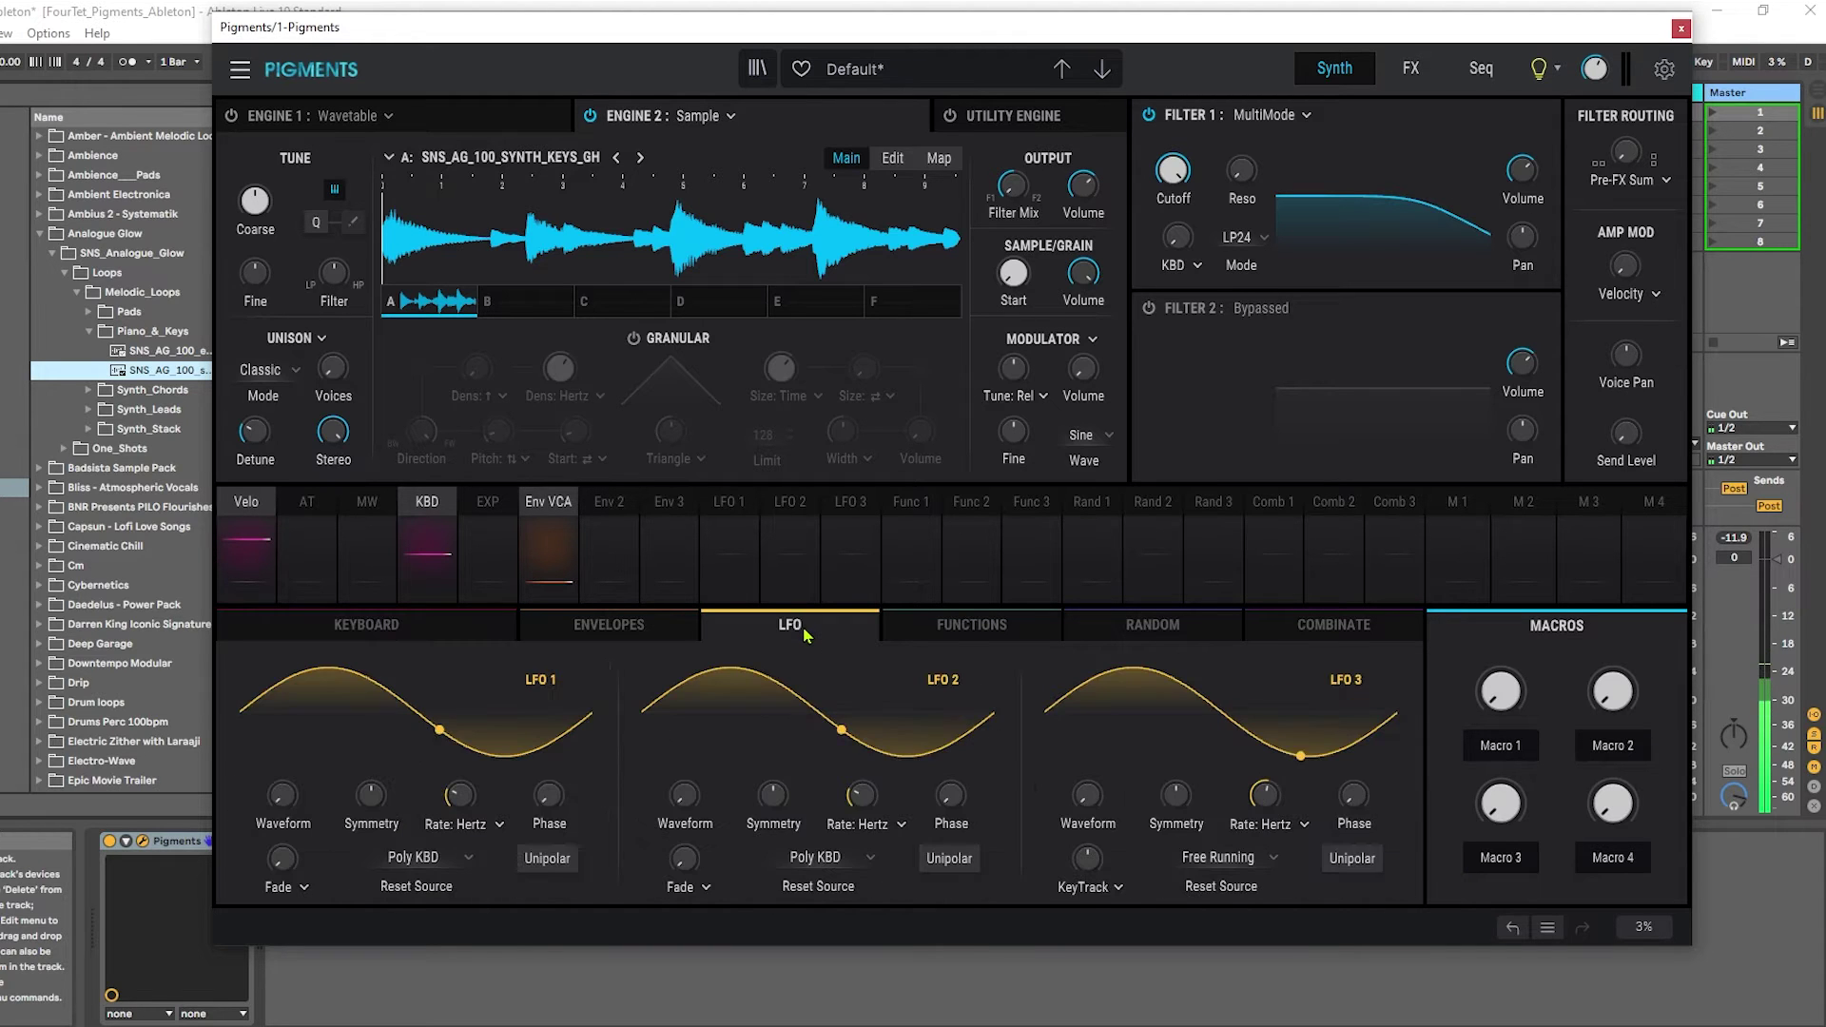
drag(674, 38, 738, 38)
drag(1076, 276, 1102, 260)
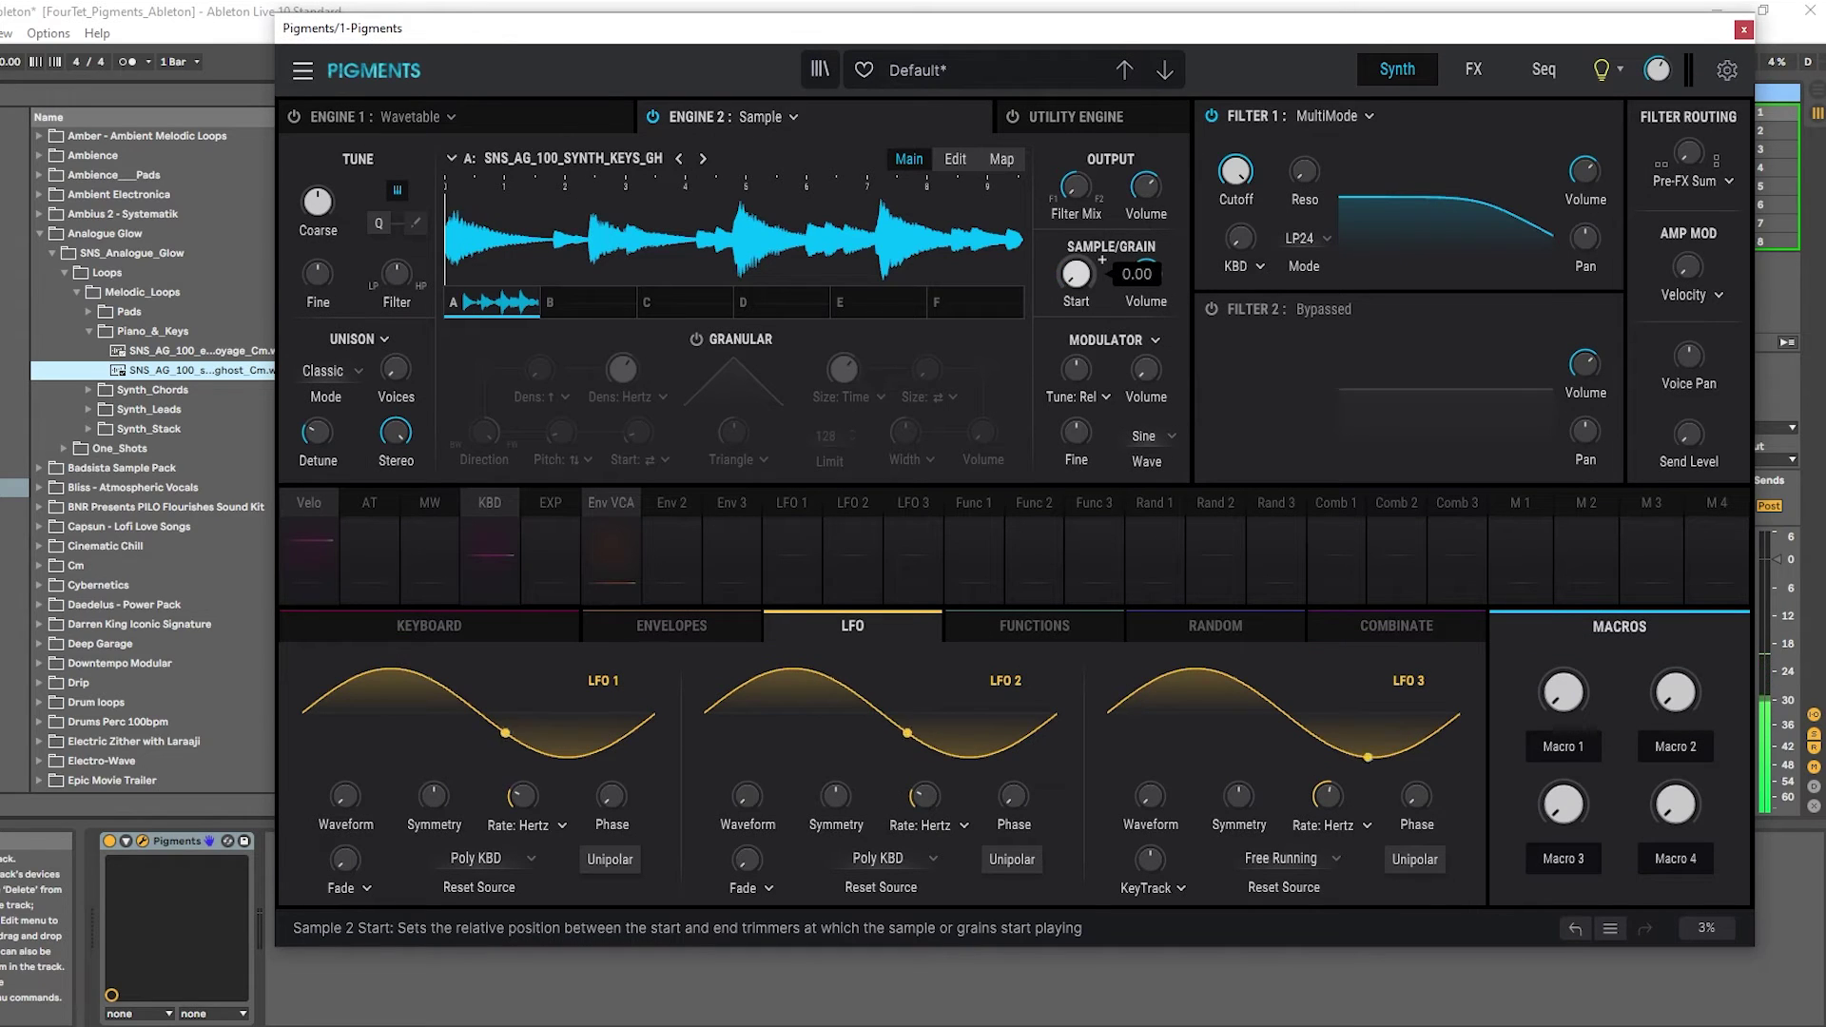
double_click(1103, 260)
click(1103, 263)
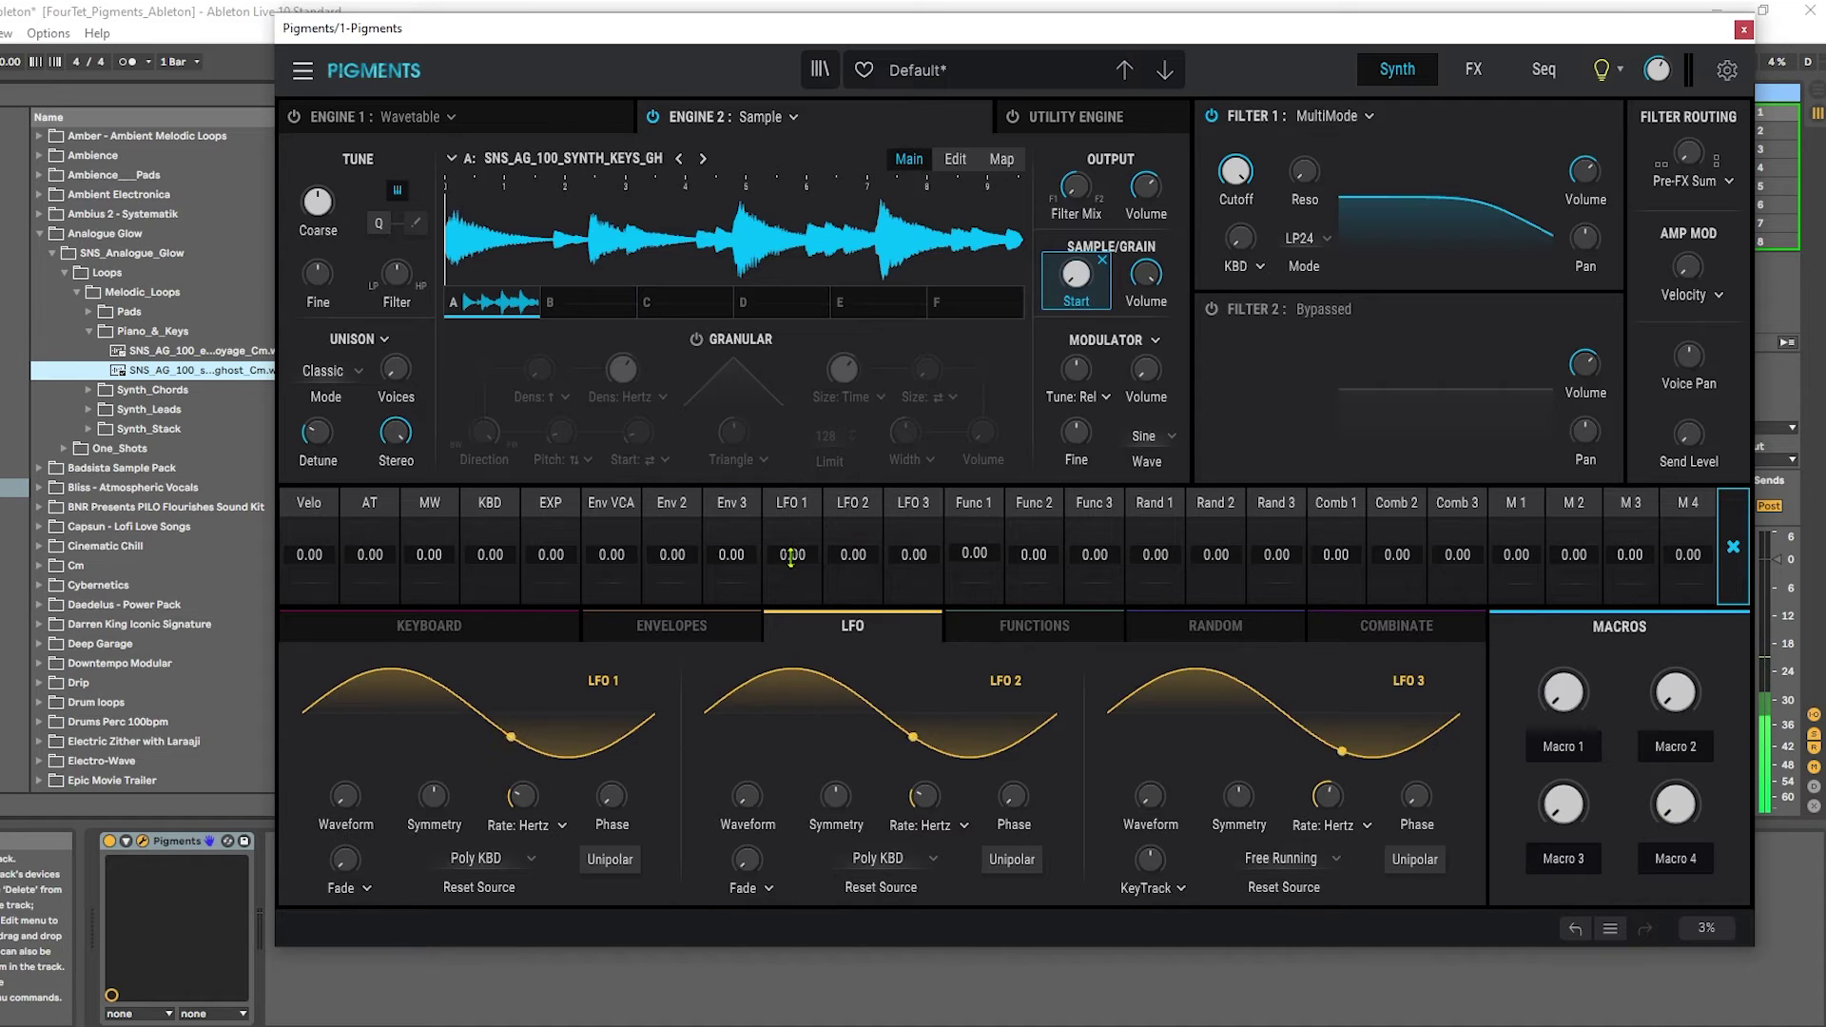
drag(791, 556, 792, 527)
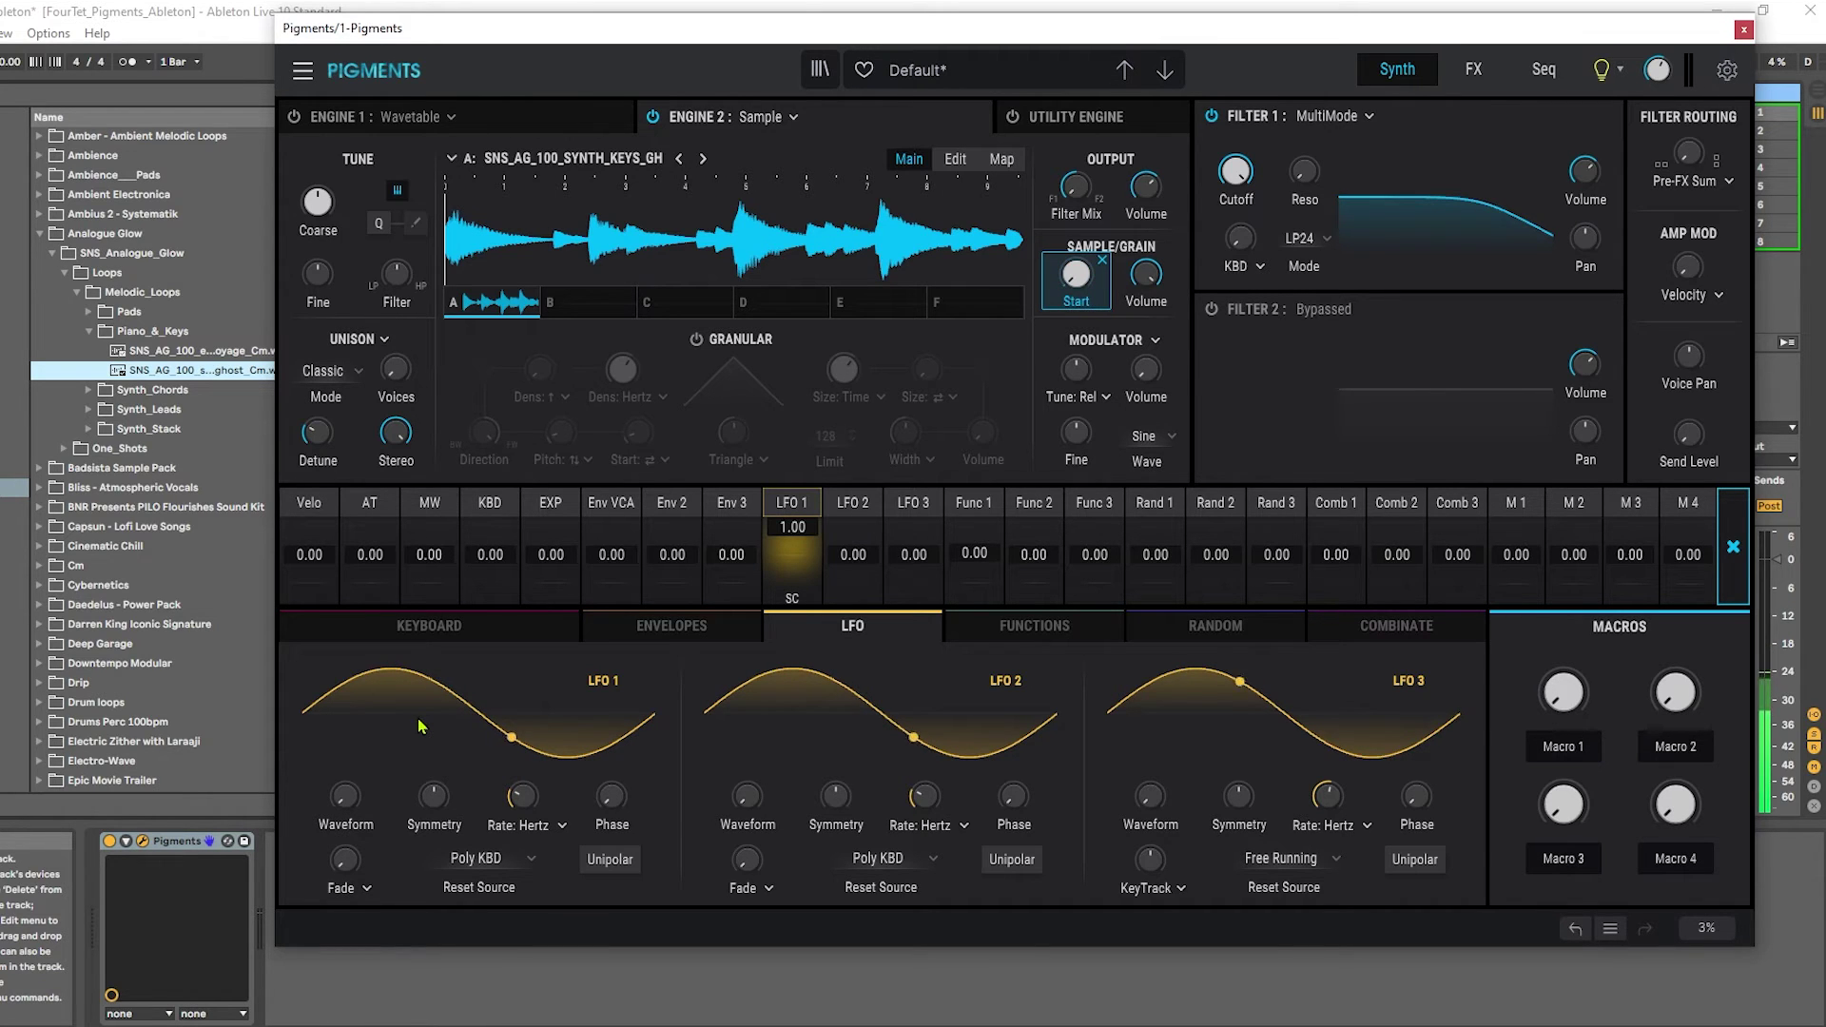
Step: Adjust LFO 1's waveform, switch its rate to Sync, and raise it from 1/4 to 1/16
mouse_move(341, 798)
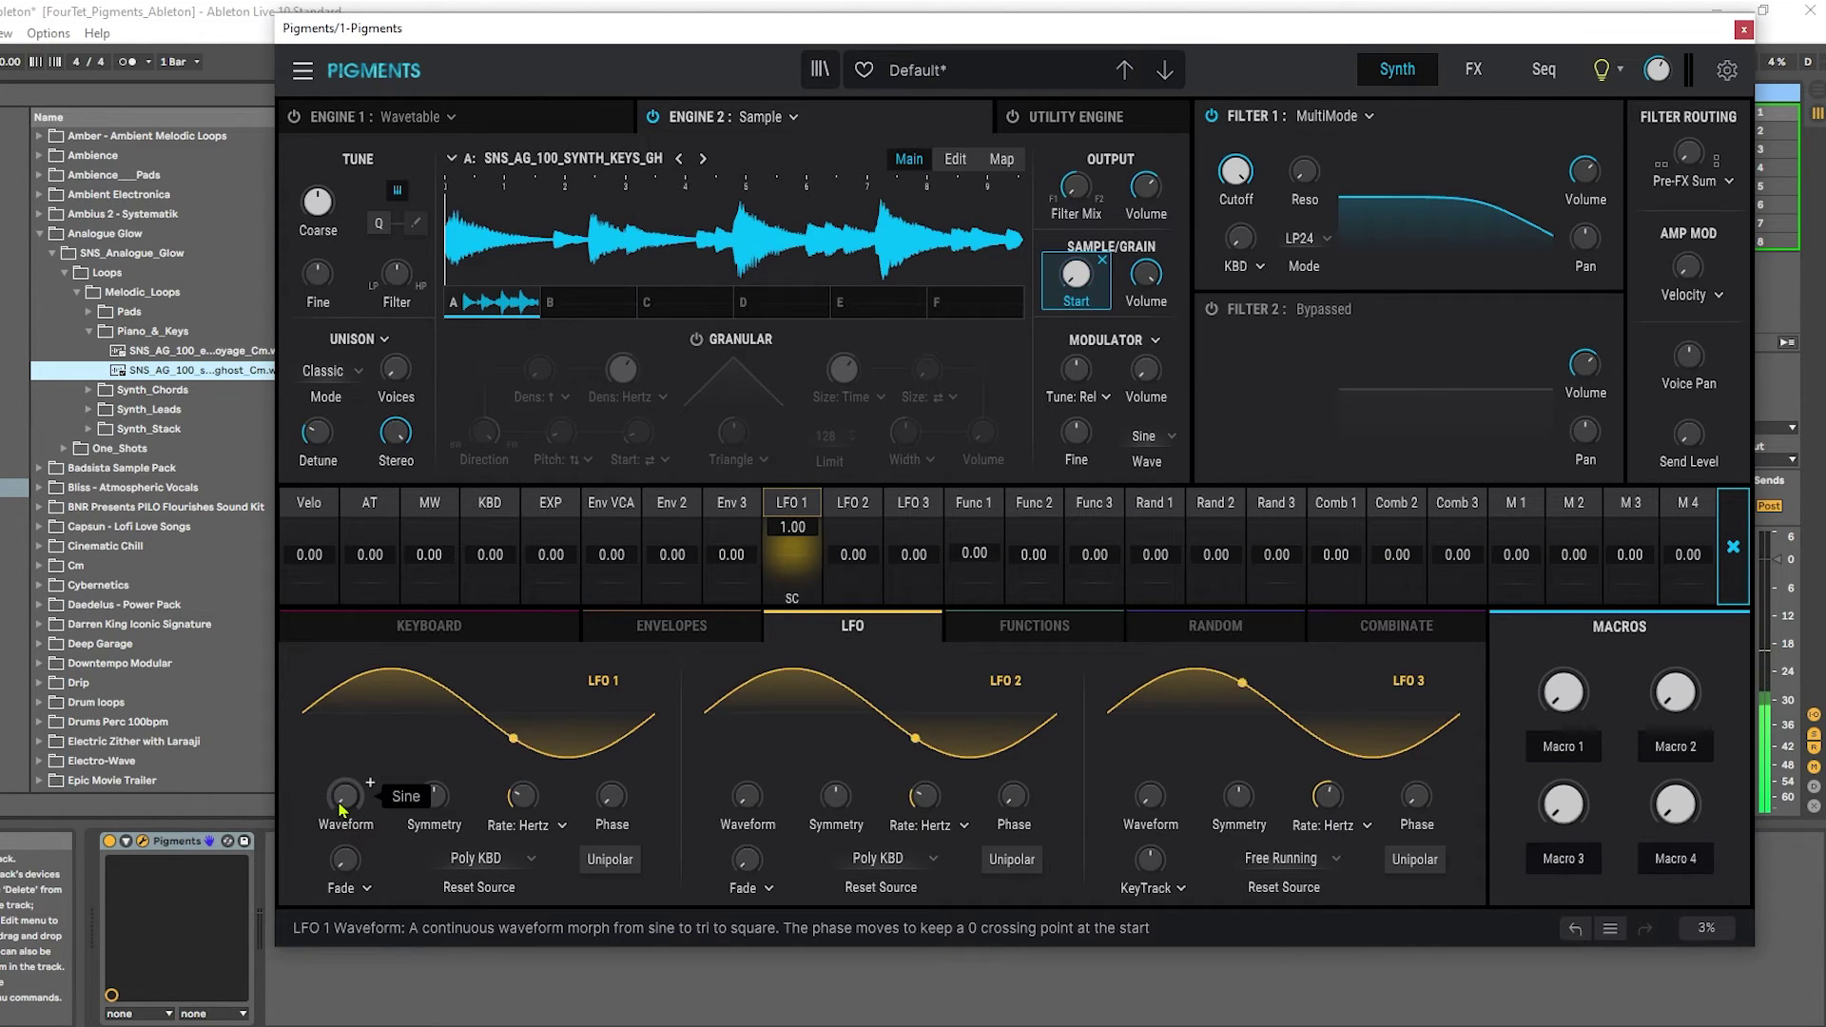
mouse_move(345, 803)
mouse_down()
mouse_move(345, 771)
mouse_move(349, 826)
mouse_up()
mouse_move(359, 847)
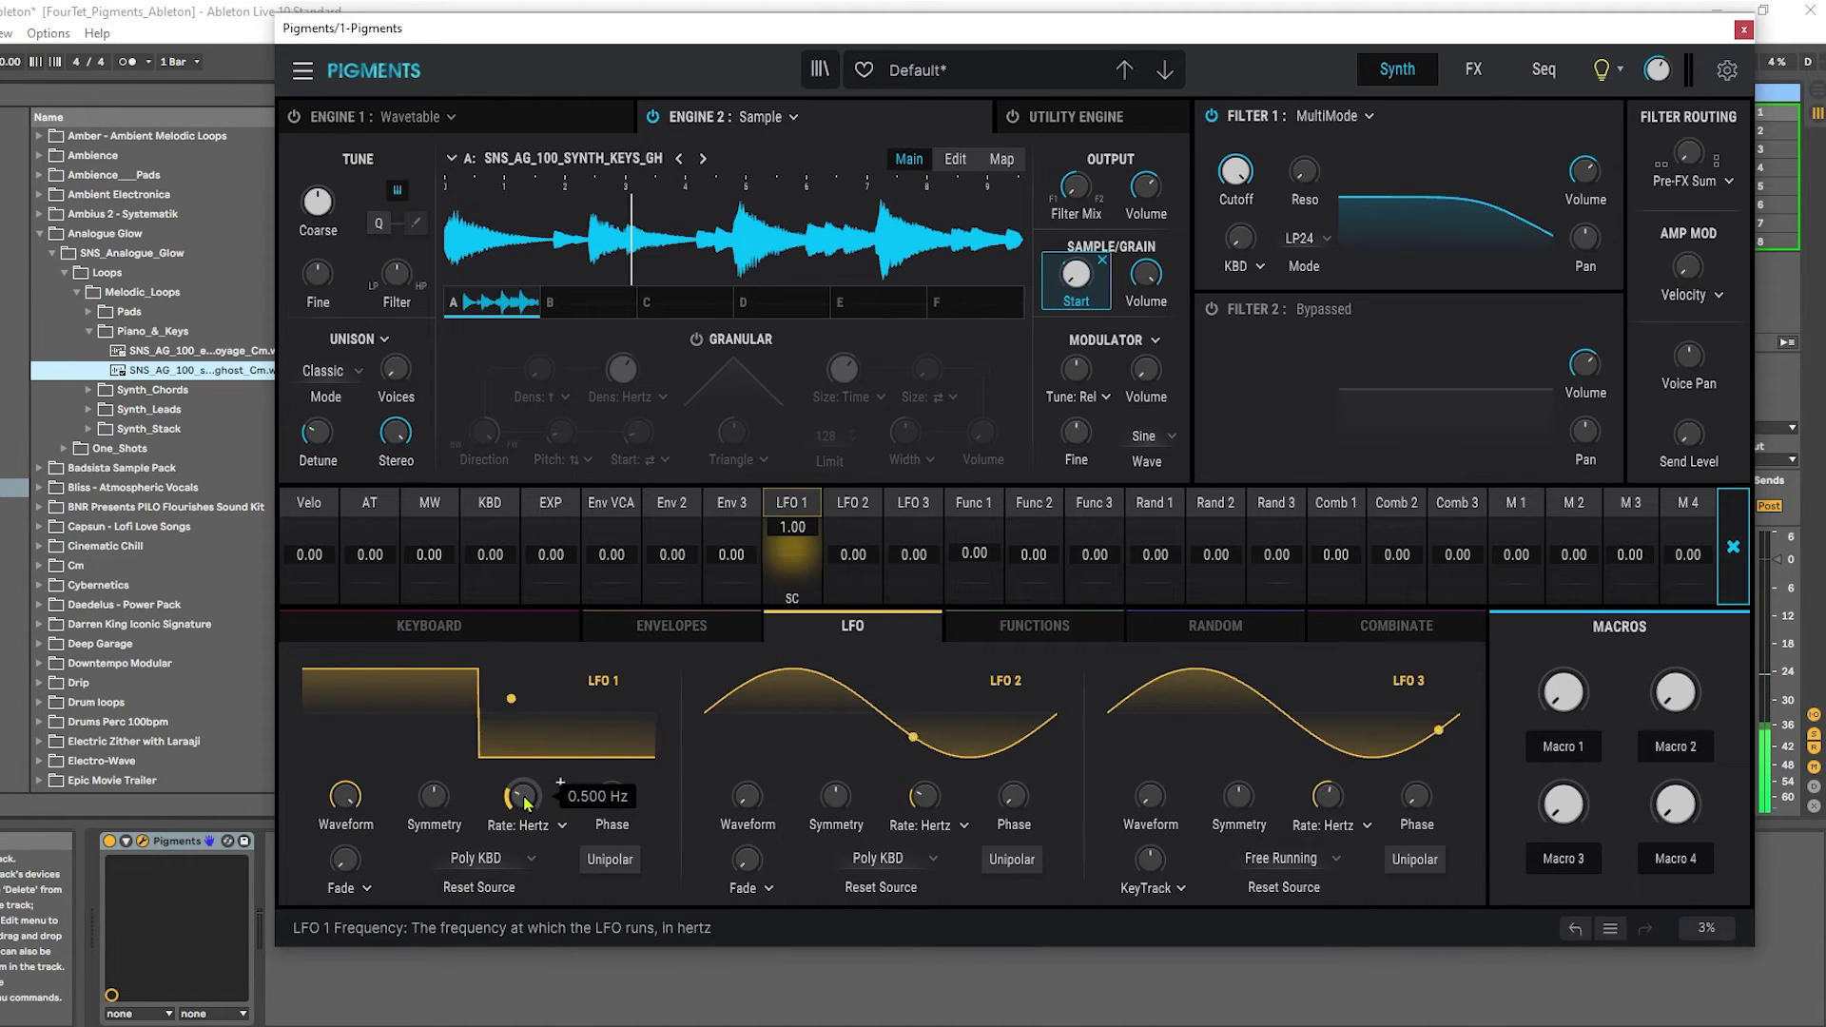
click(530, 824)
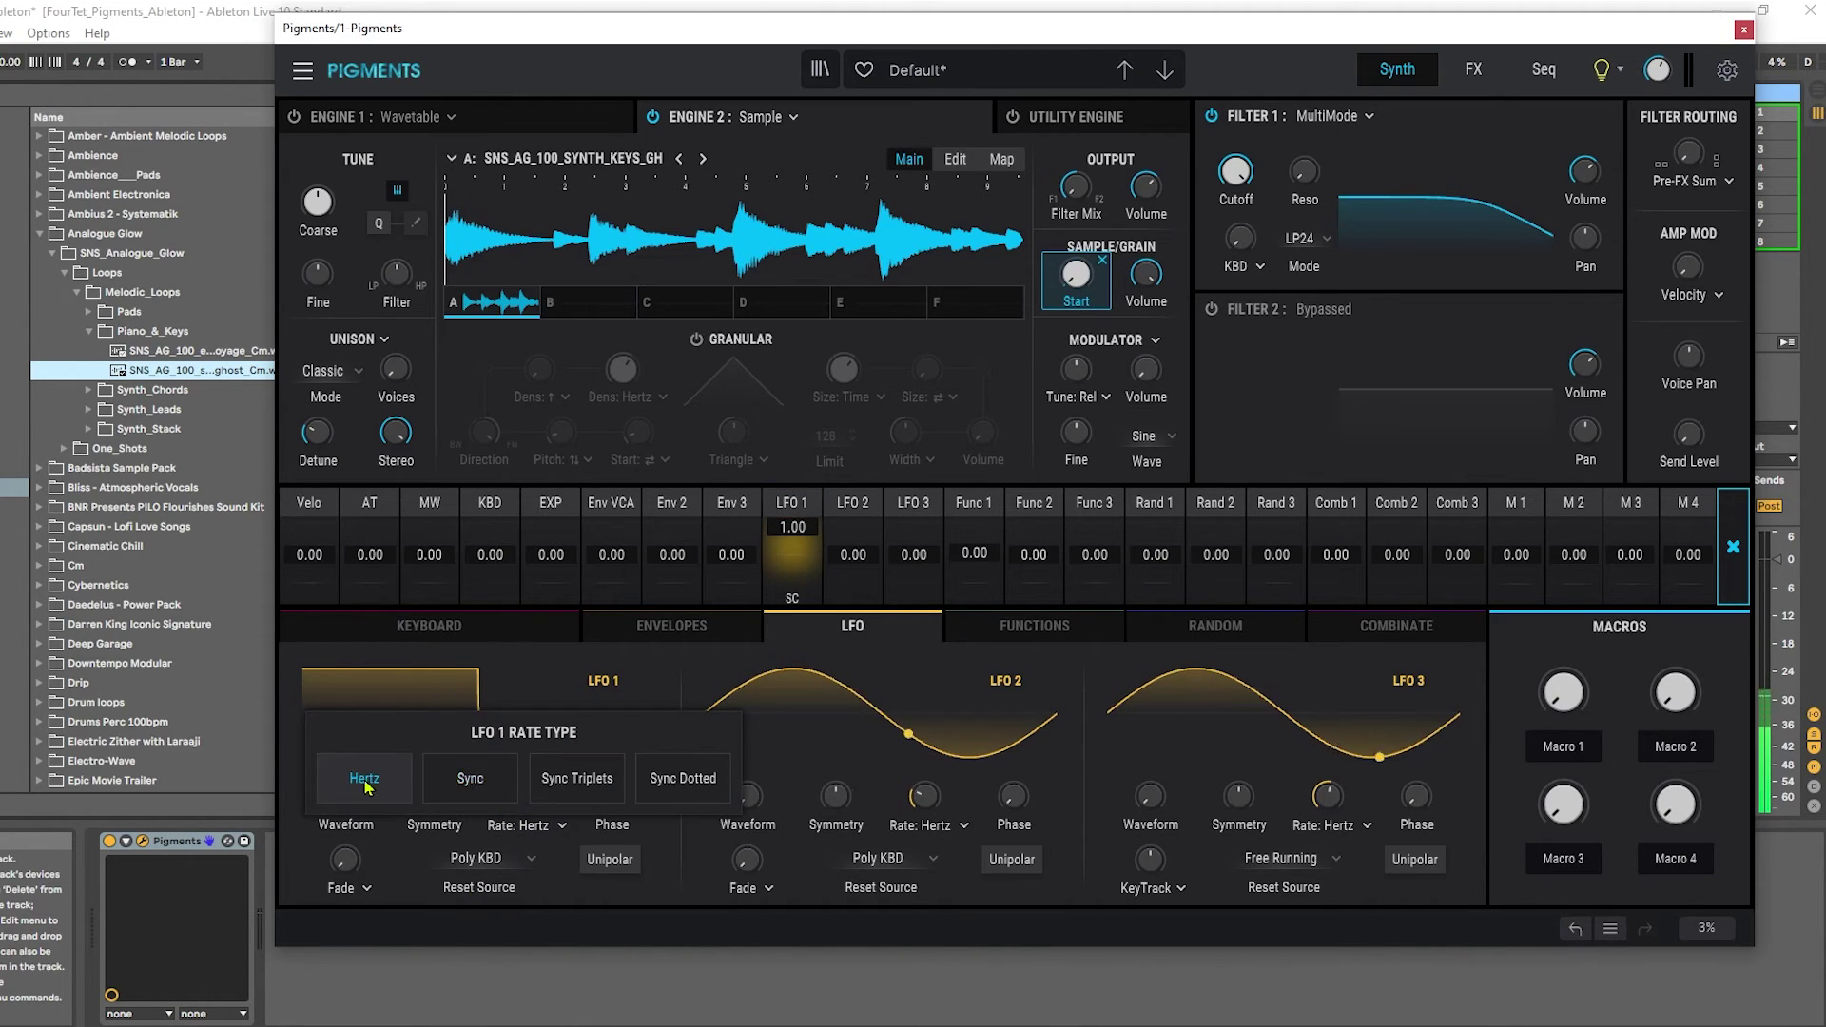
click(468, 781)
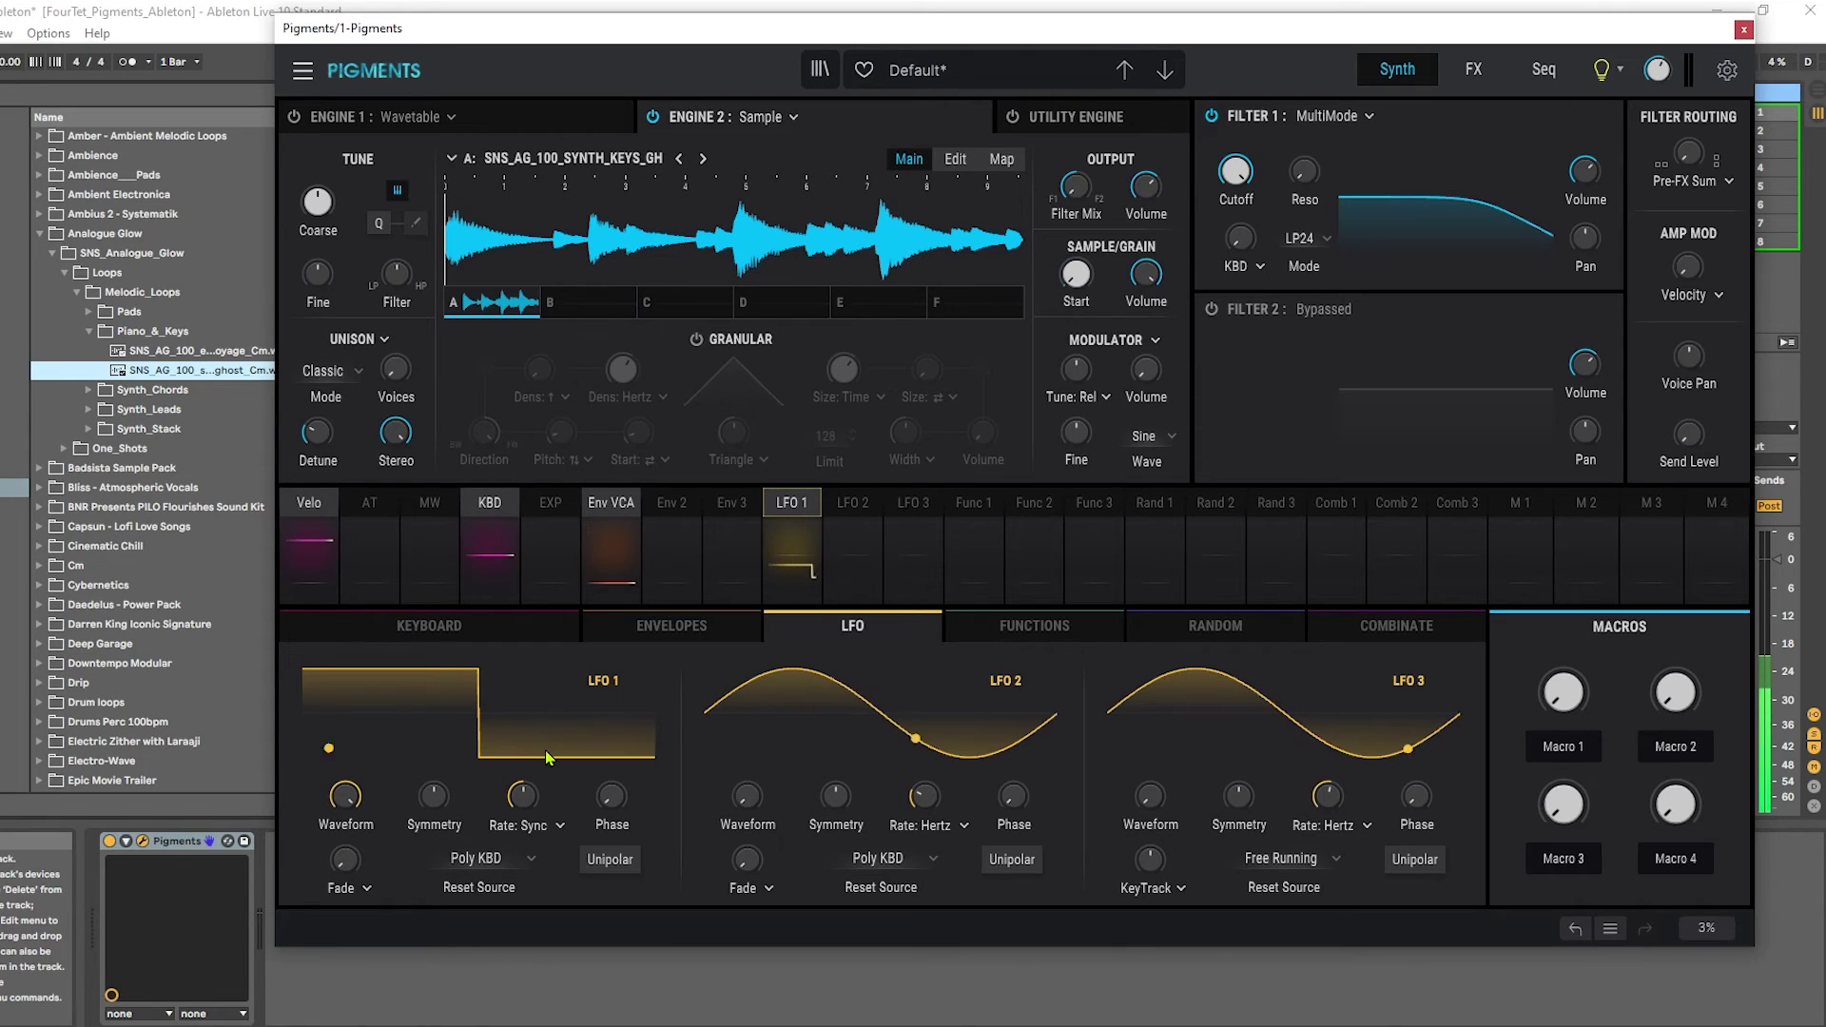
mouse_move(560, 782)
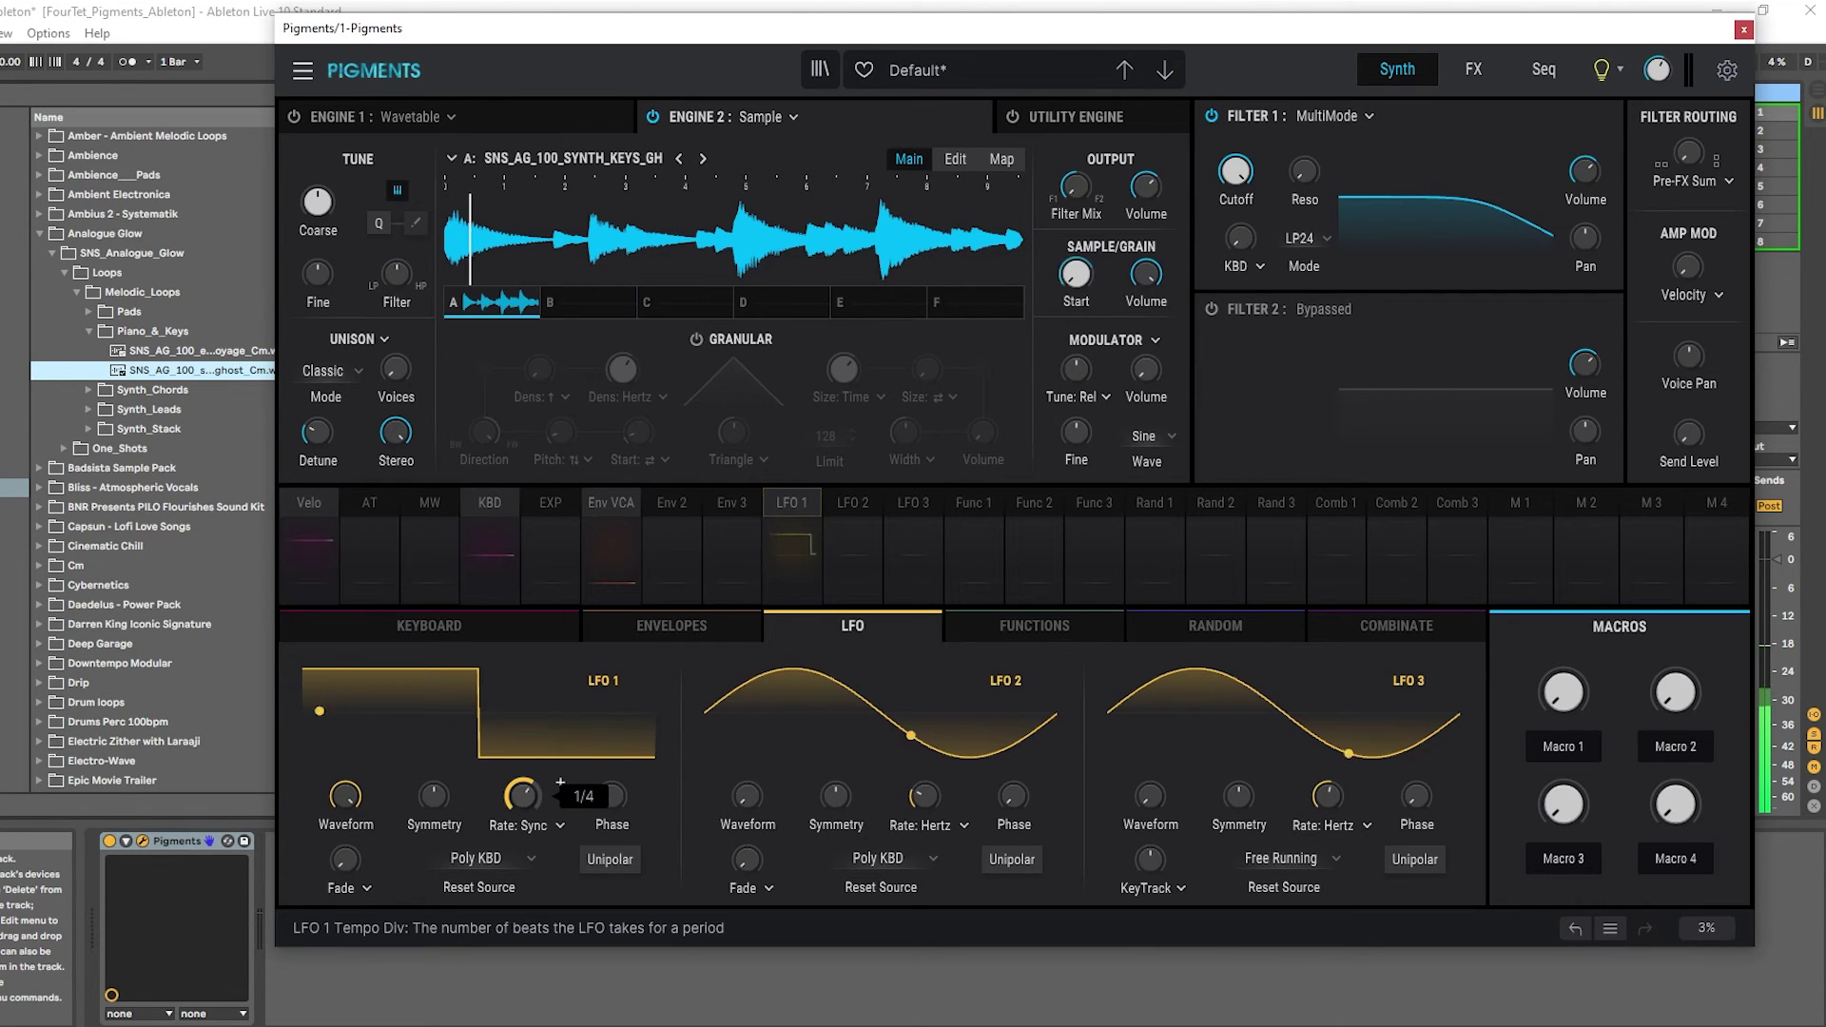
drag(520, 799, 520, 761)
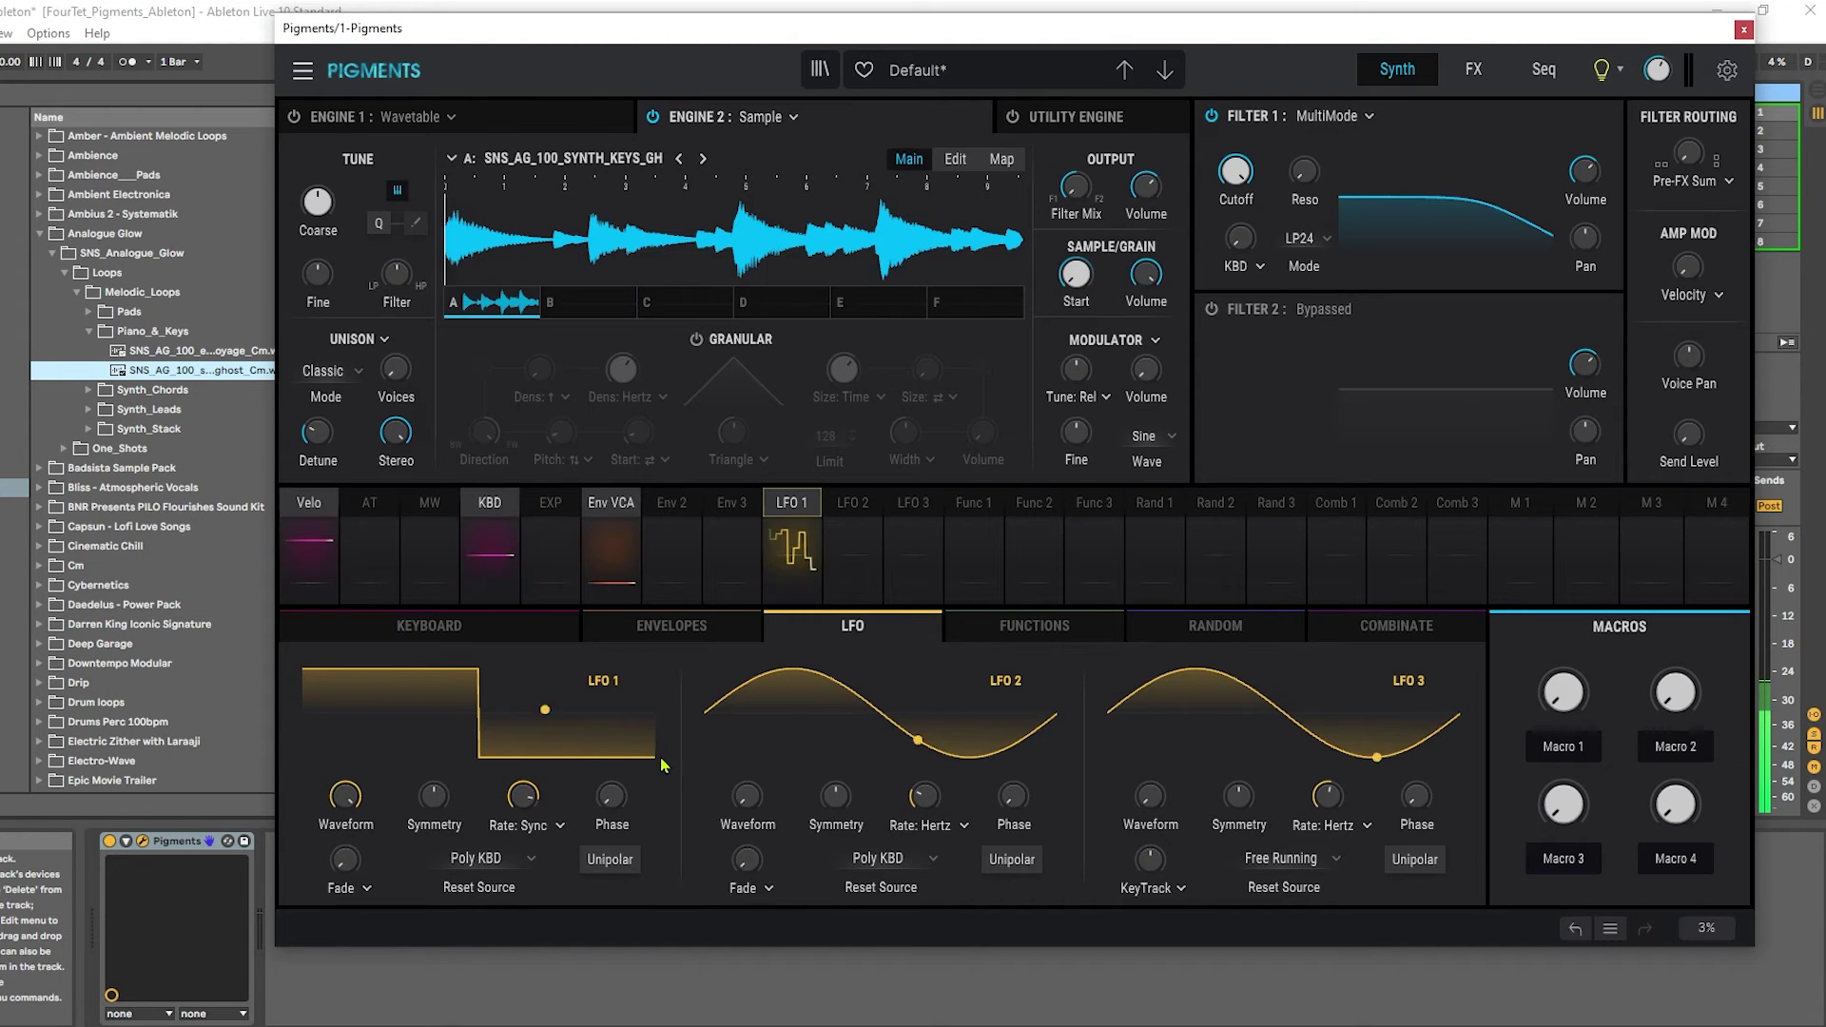
Step: Audition a note, then turn on Hold in the Keyboard play settings
click(518, 637)
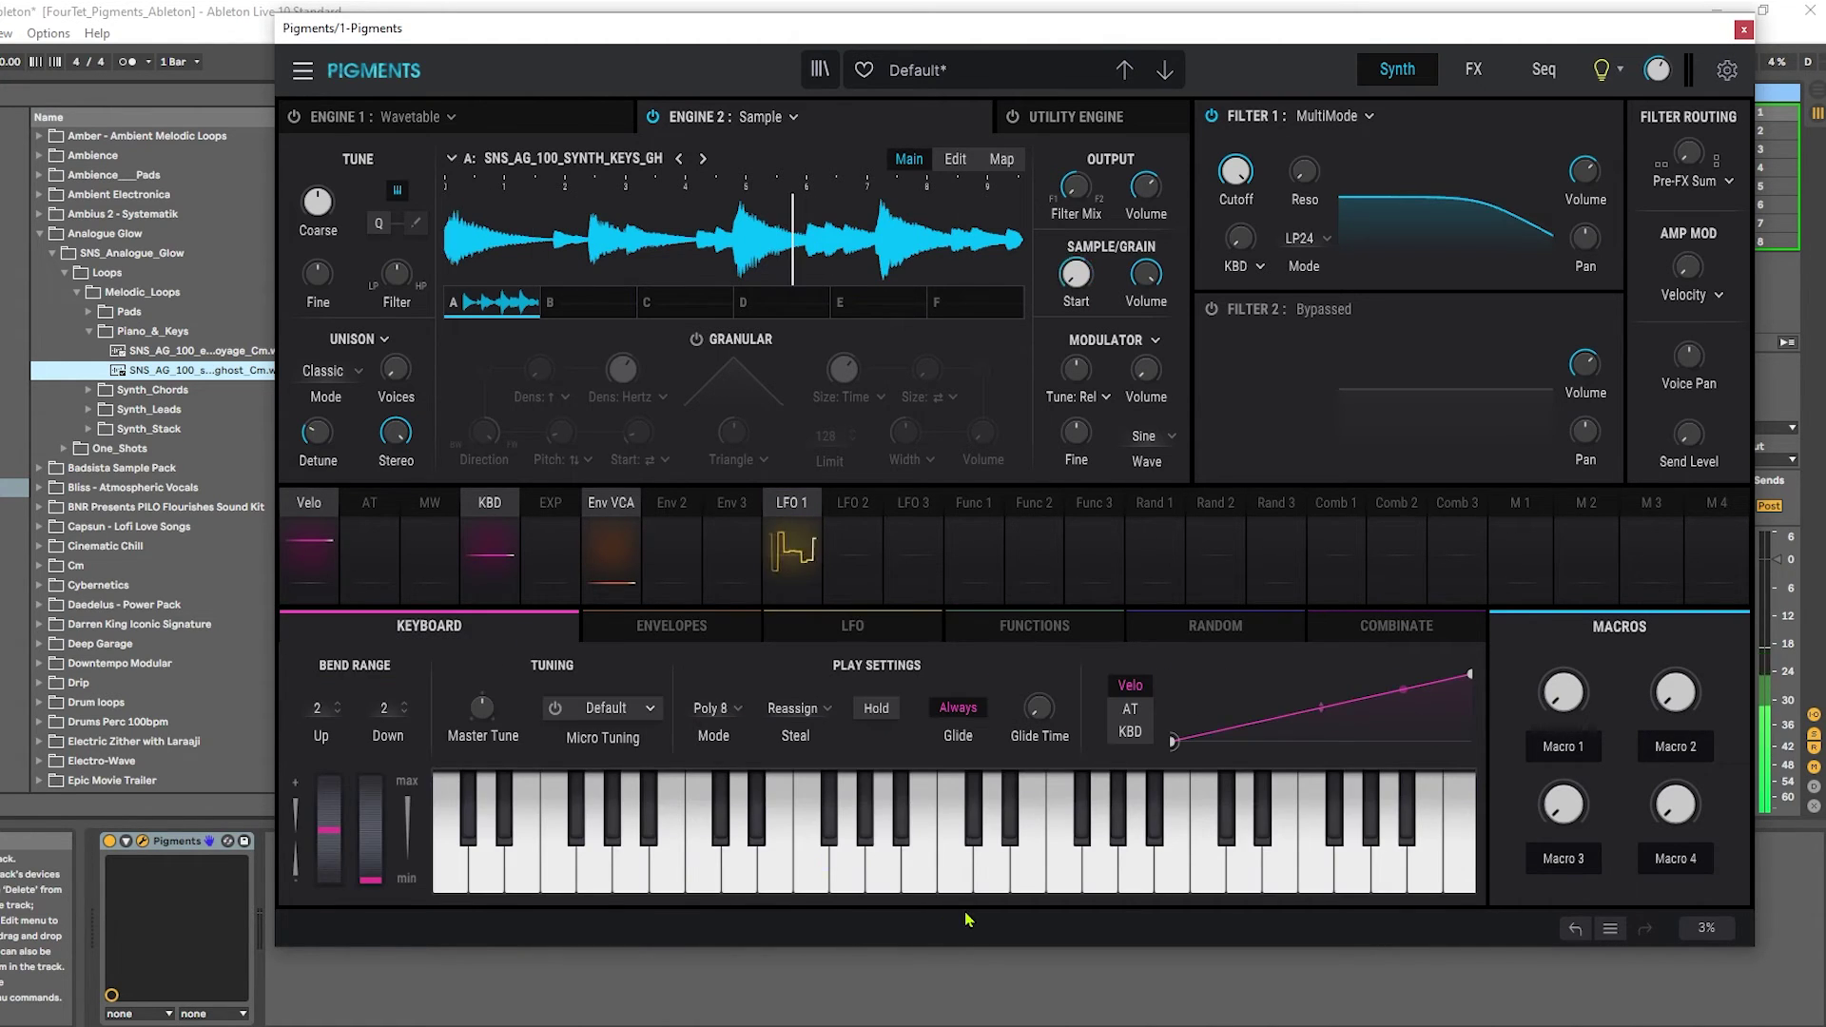
click(961, 869)
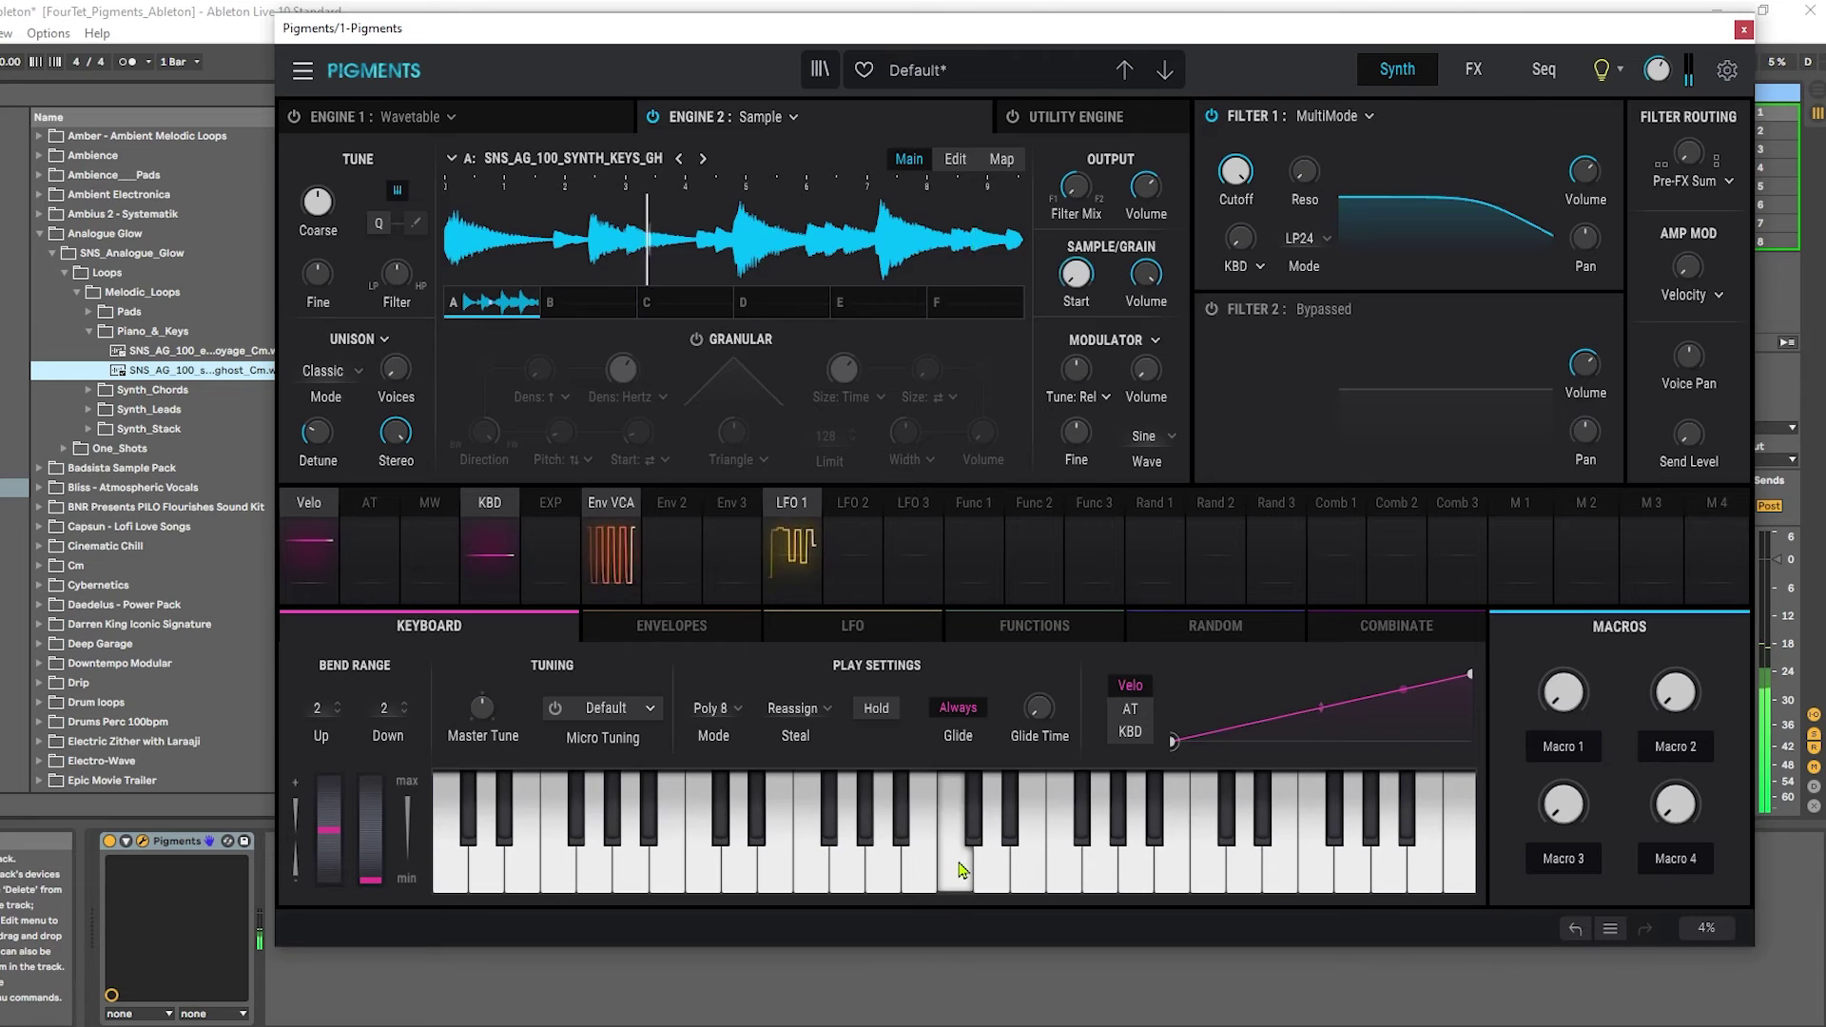
click(961, 870)
click(961, 868)
click(962, 868)
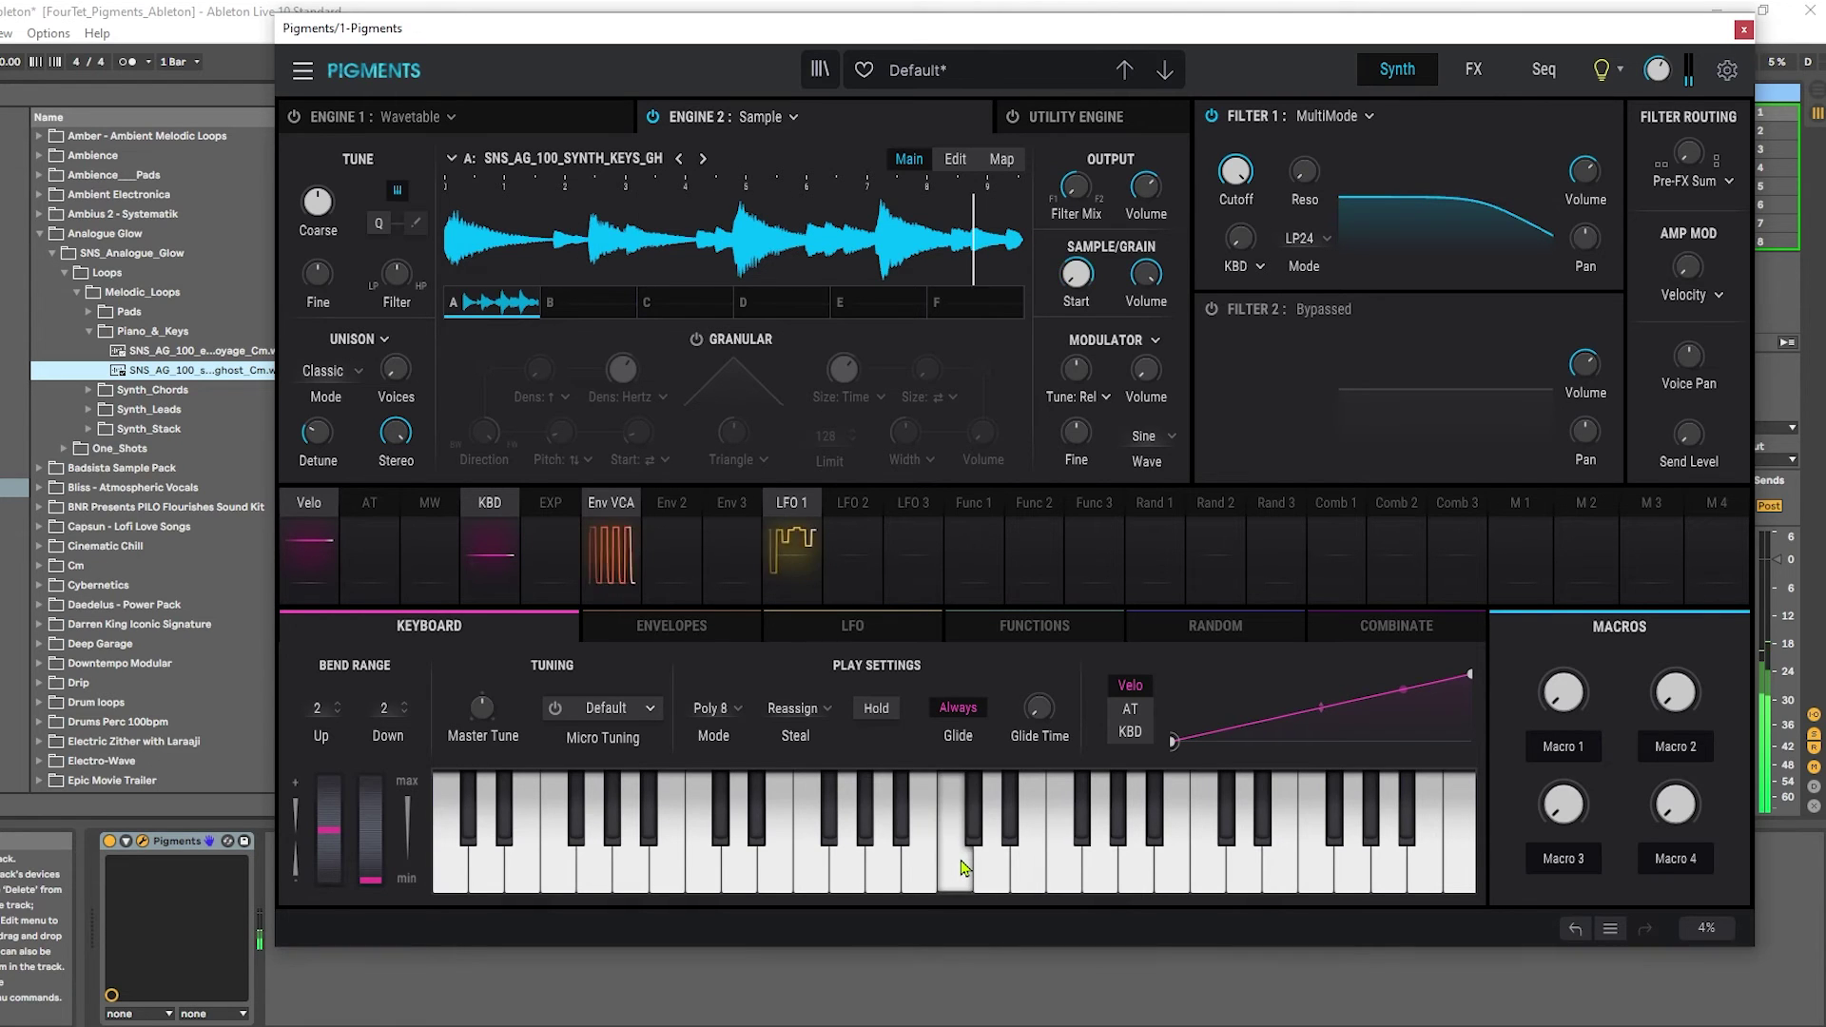
click(876, 708)
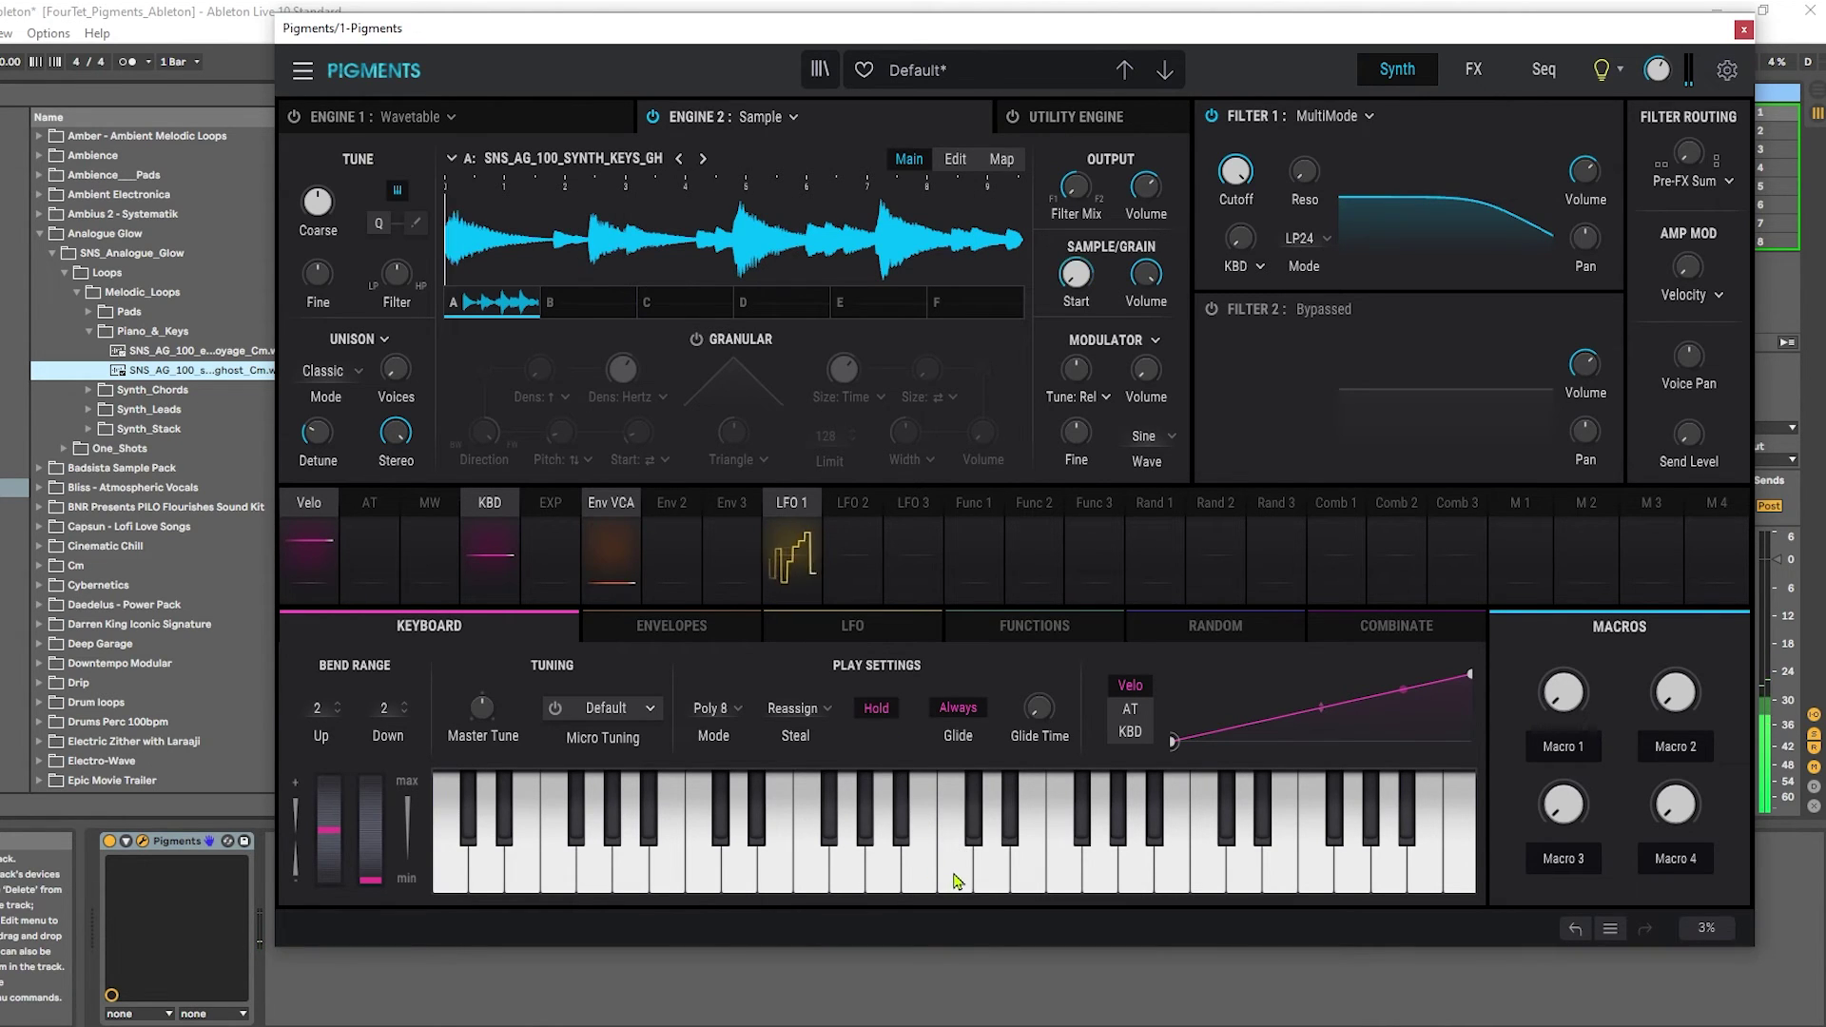
Step: Reset the Env VCA attack and set it to 0.8 ms
click(700, 627)
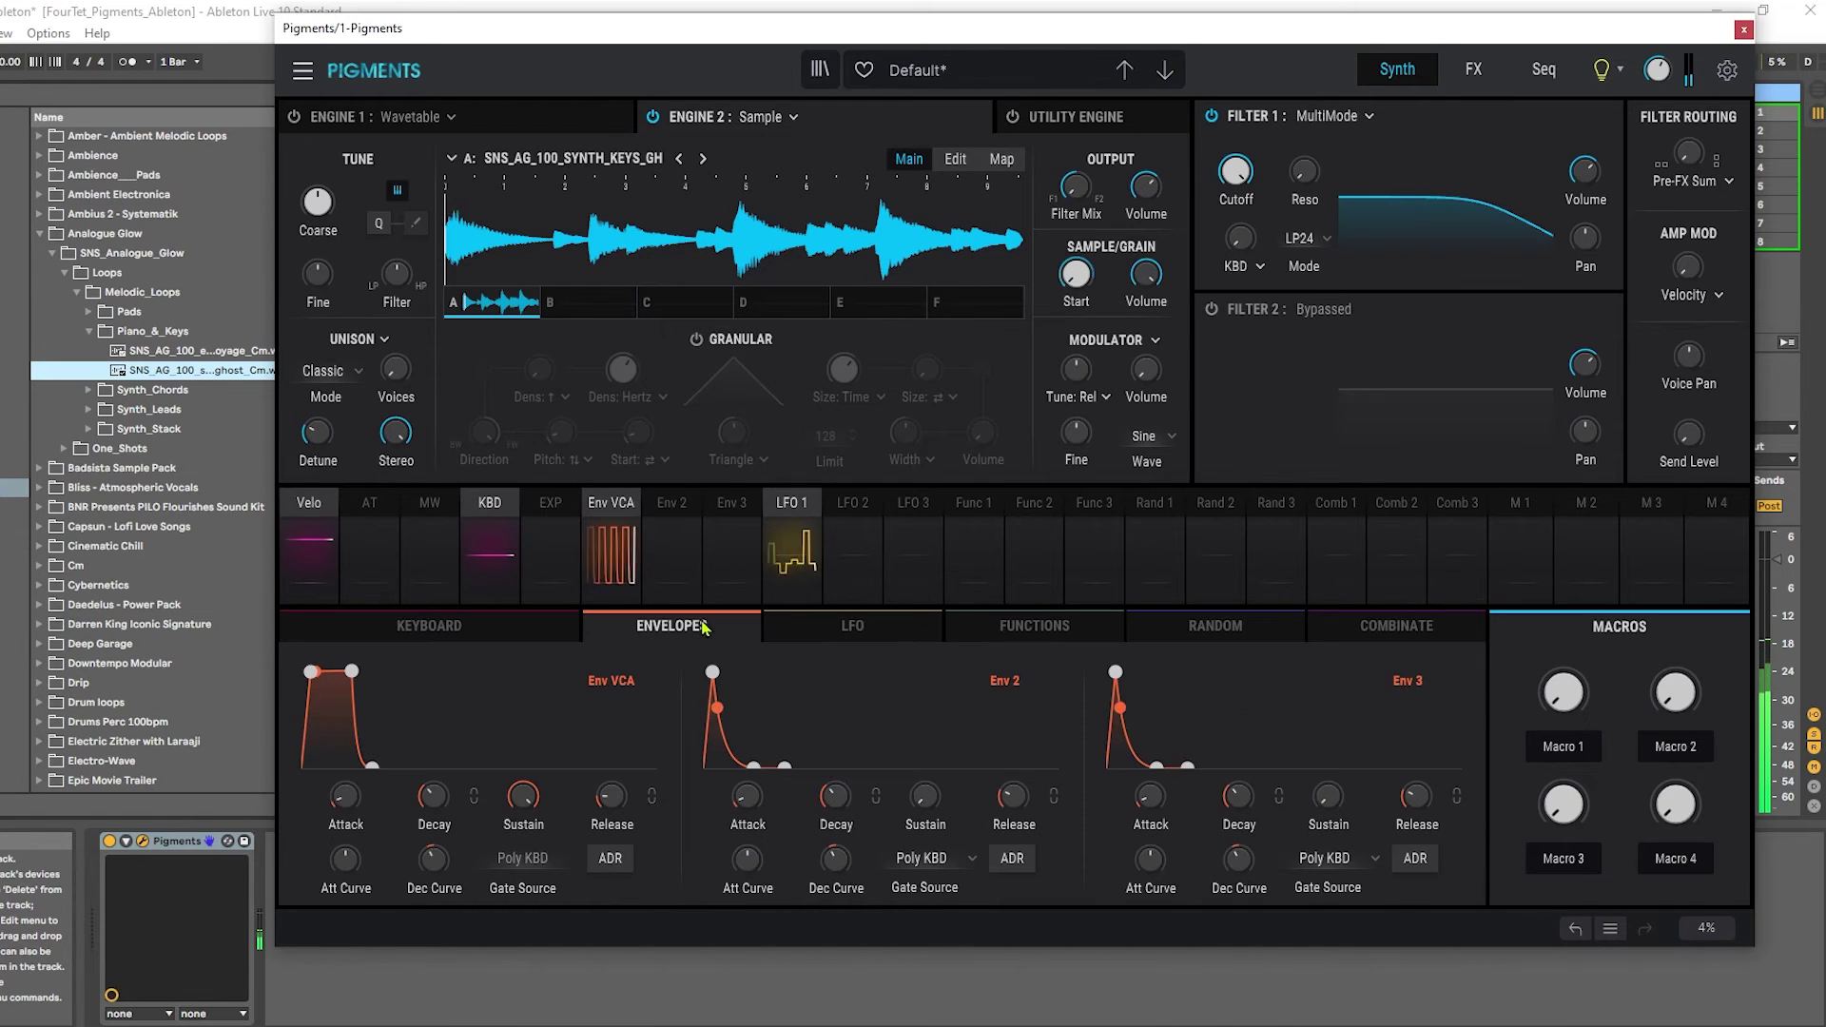
double_click(370, 782)
scroll(370, 782, up, 1)
scroll(370, 782, up, 2)
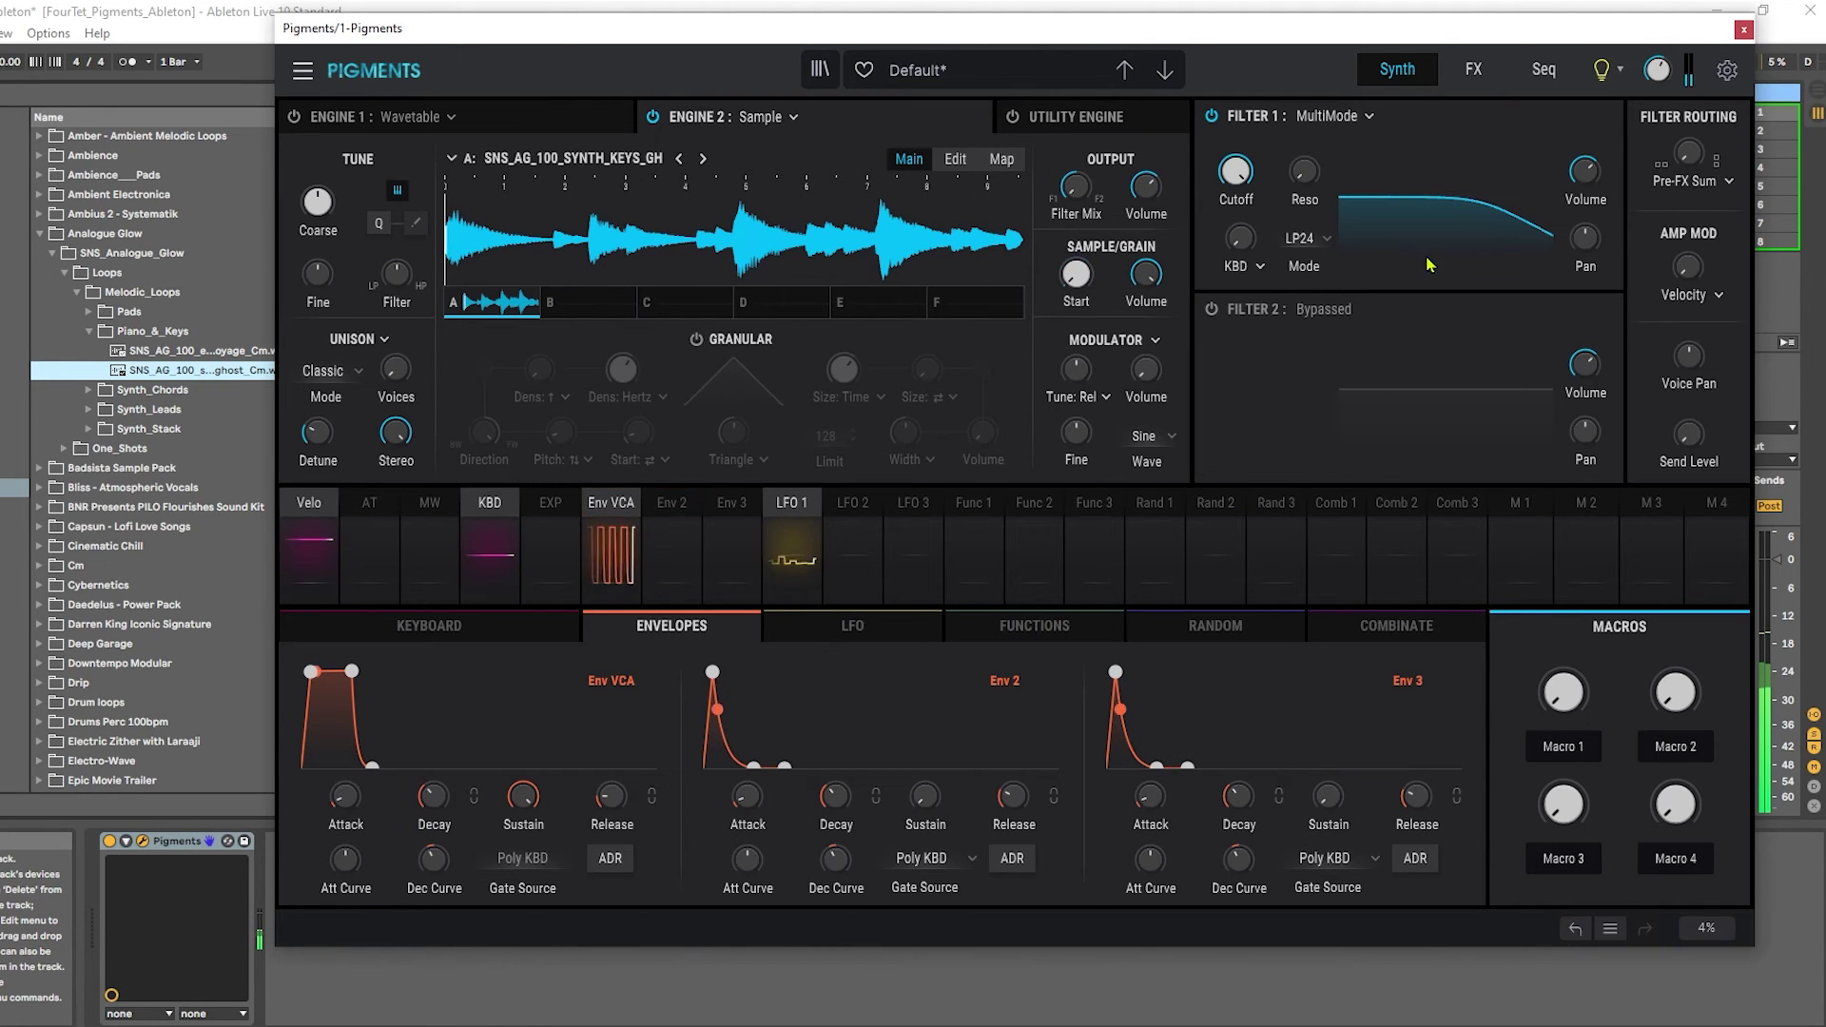
Step: Raise the Gate Length random amount on the Seq page for slight per-step variation
click(1543, 75)
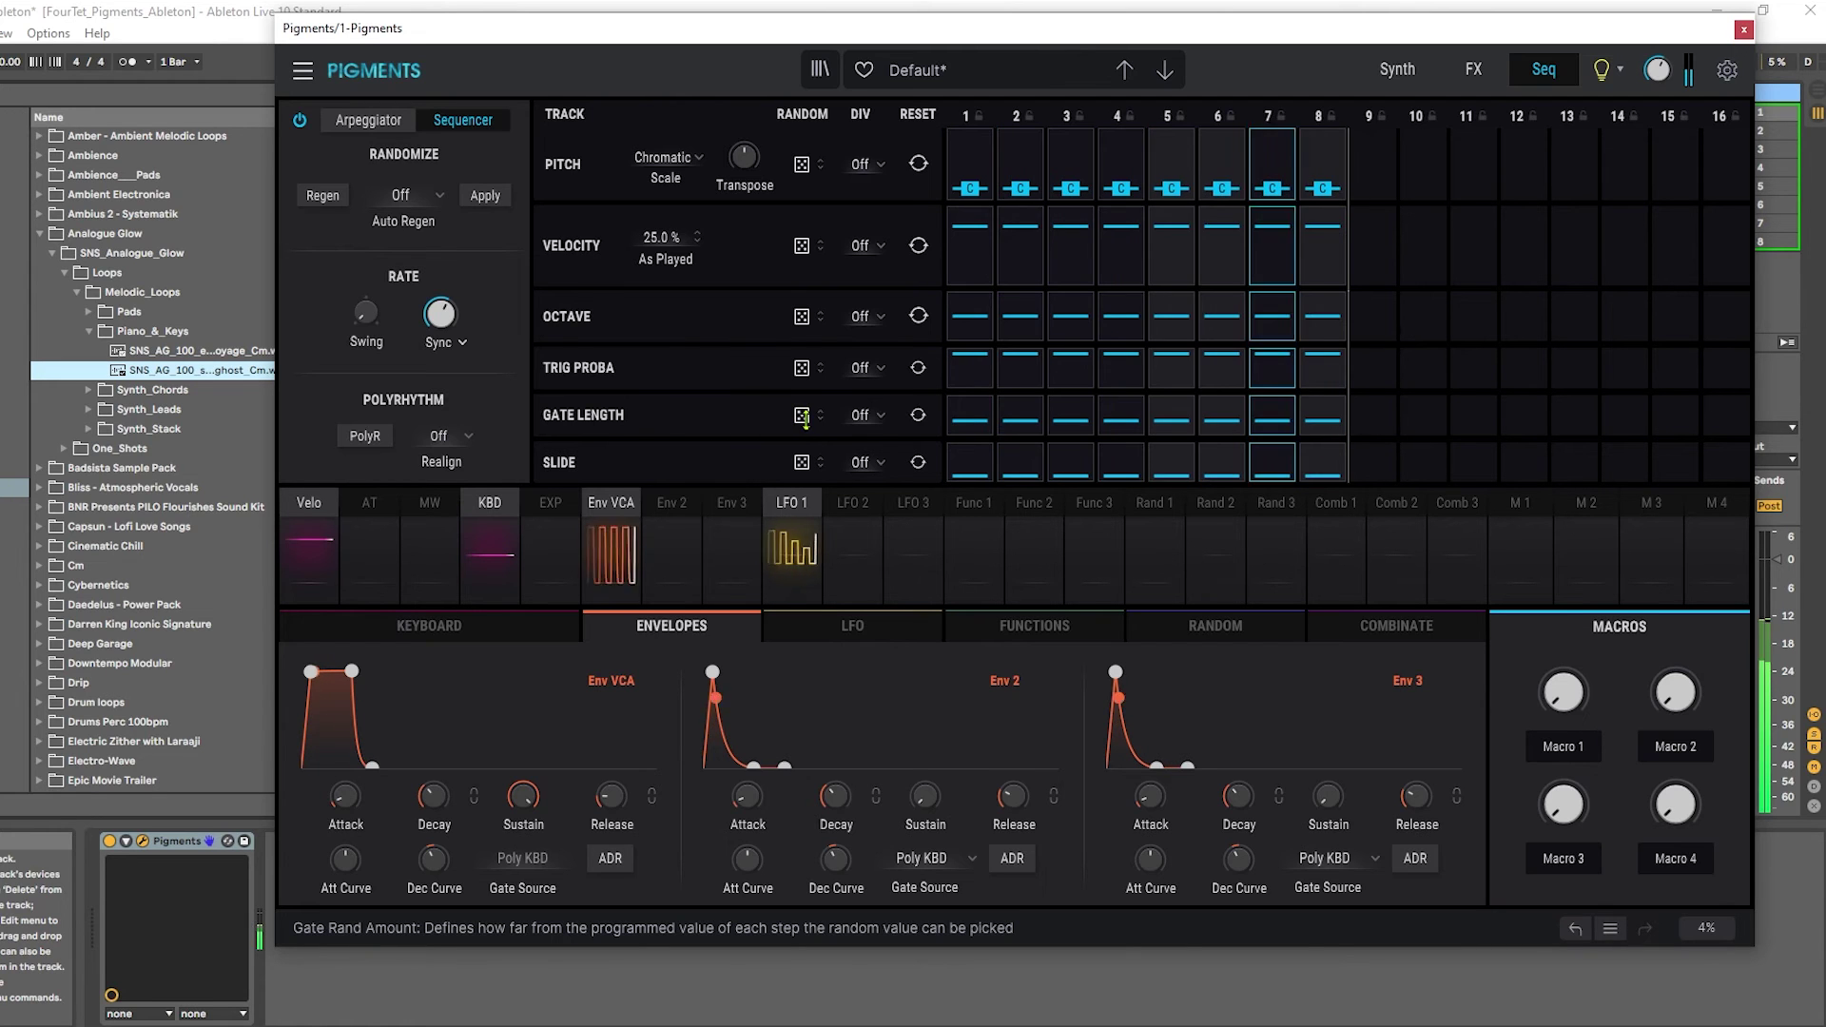
drag(794, 426, 795, 366)
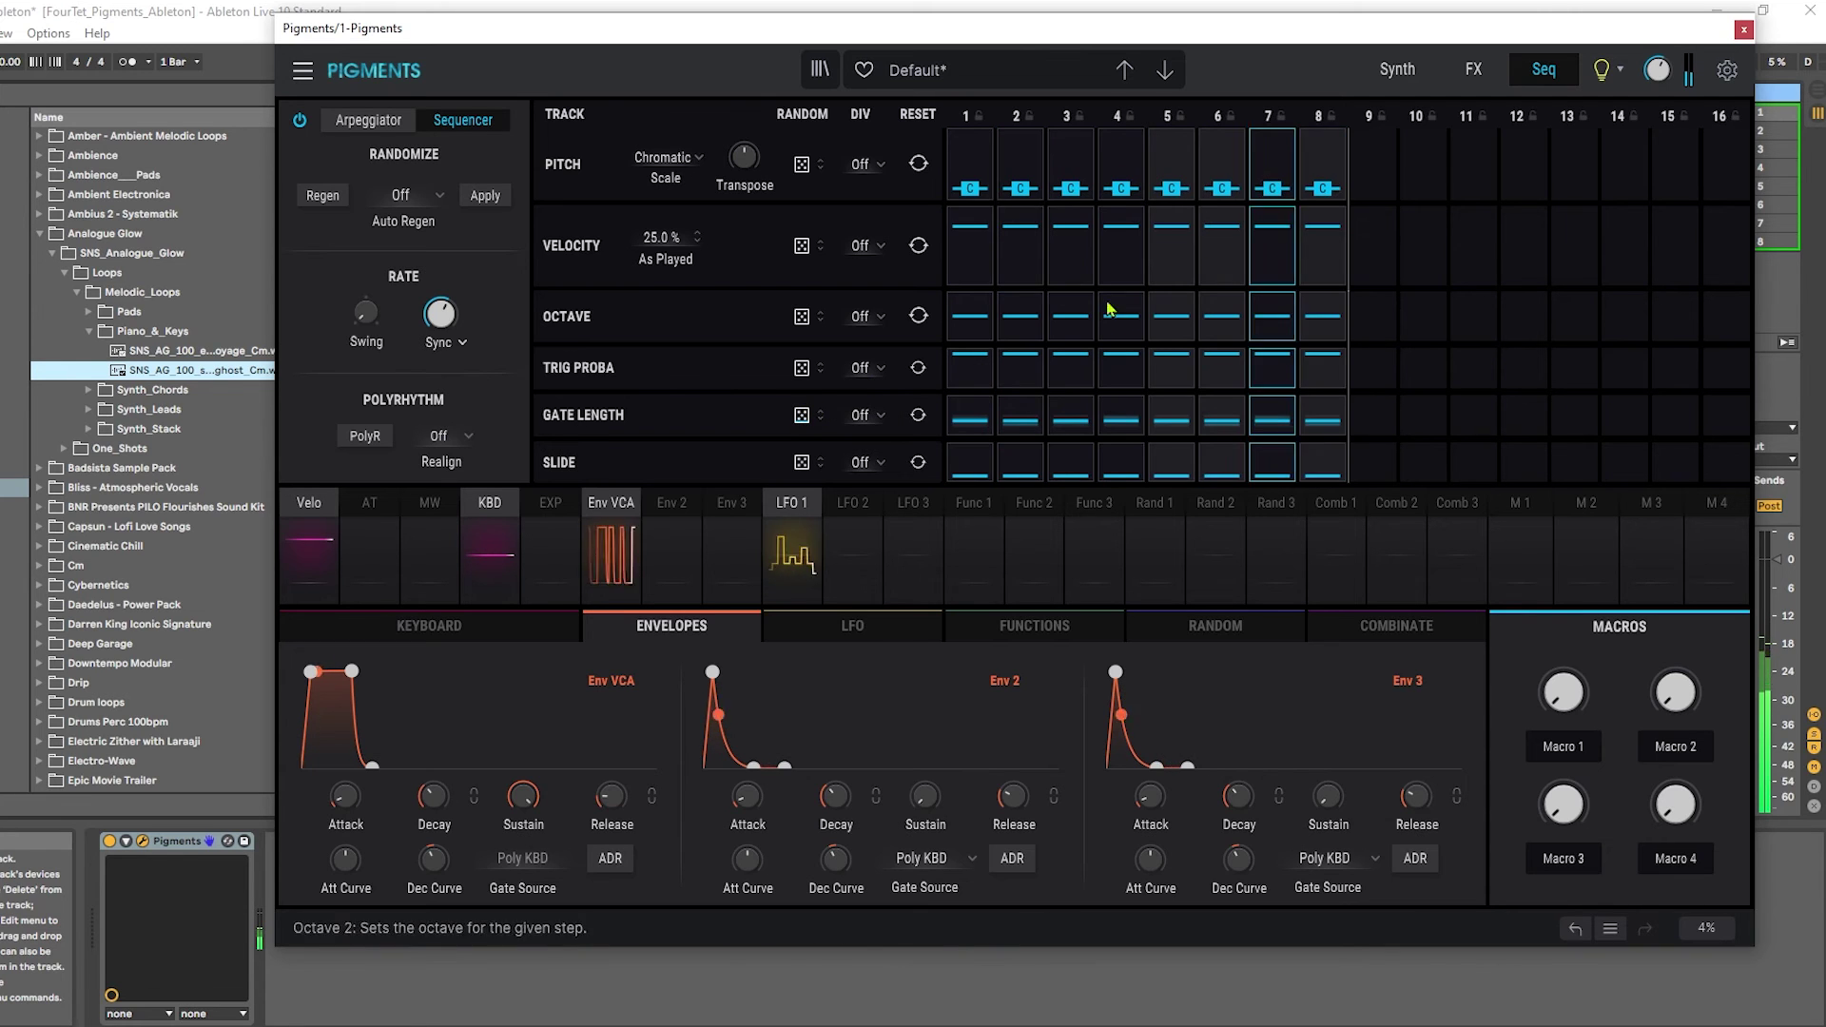
Step: Set Reverb dry/wet to about 17% and Delay dry/wet to about 24% on the FX page
click(1473, 71)
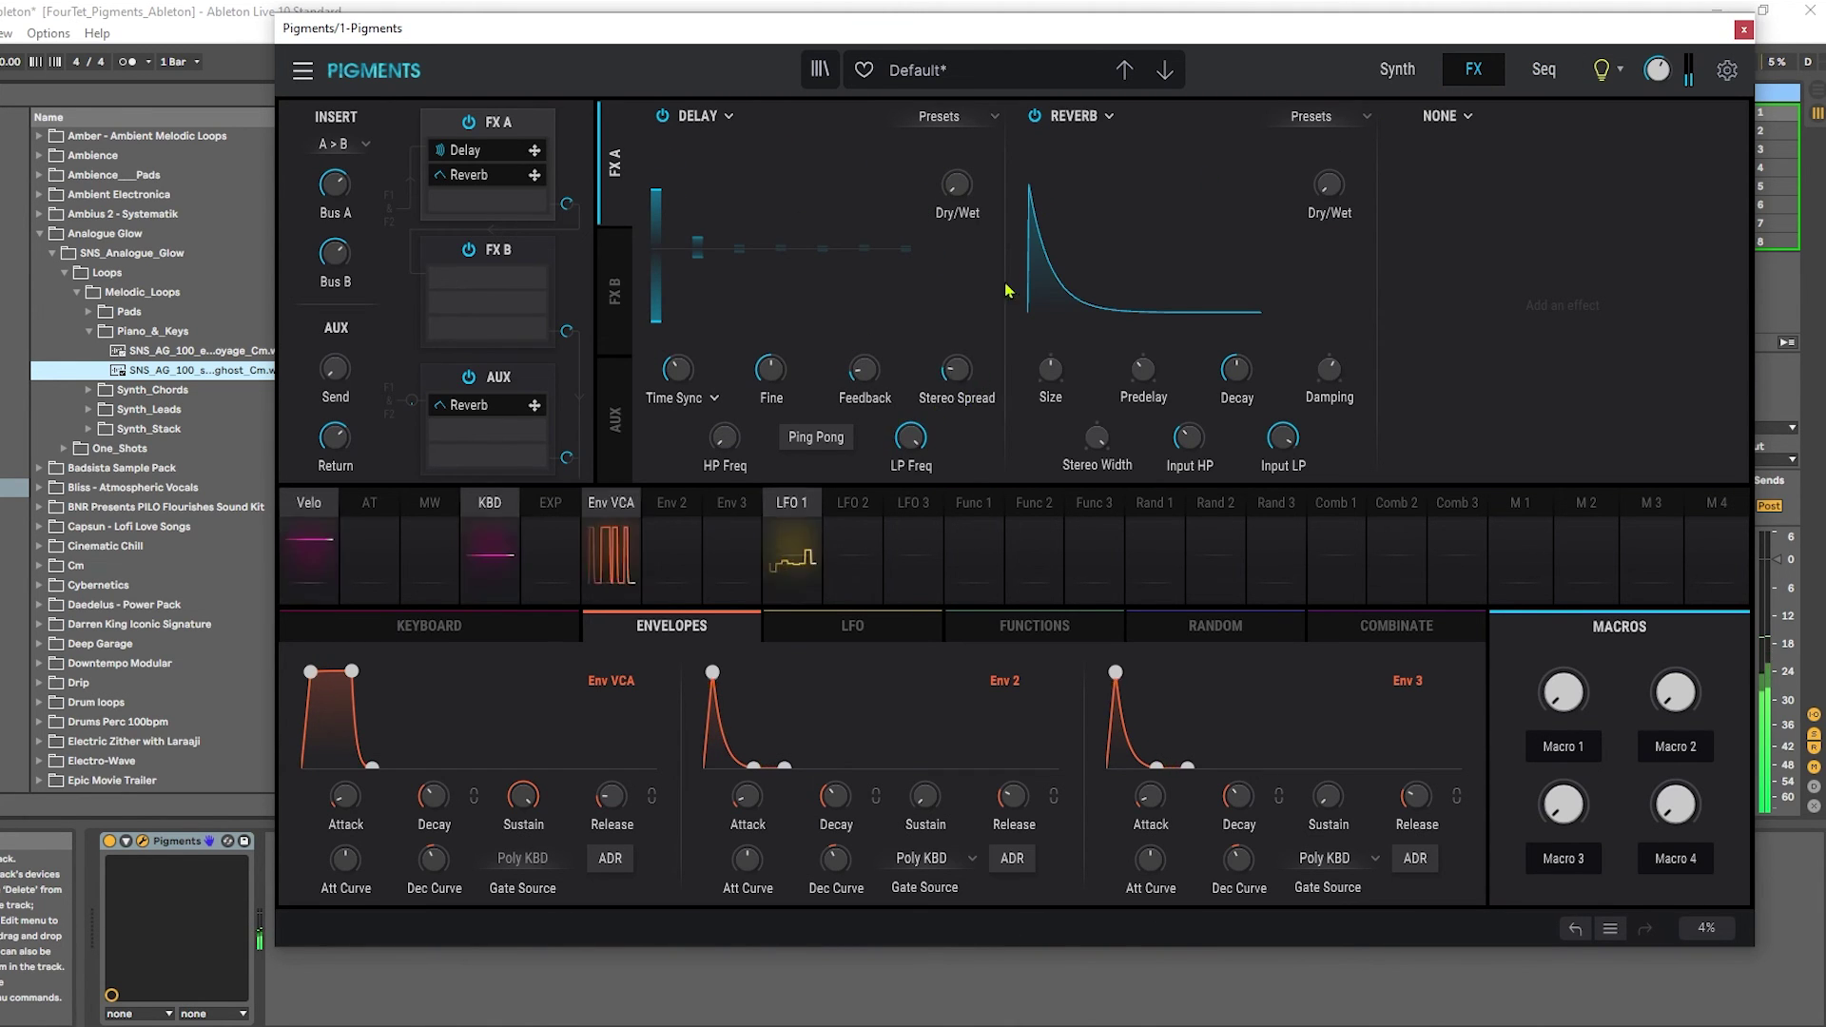
mouse_move(956, 183)
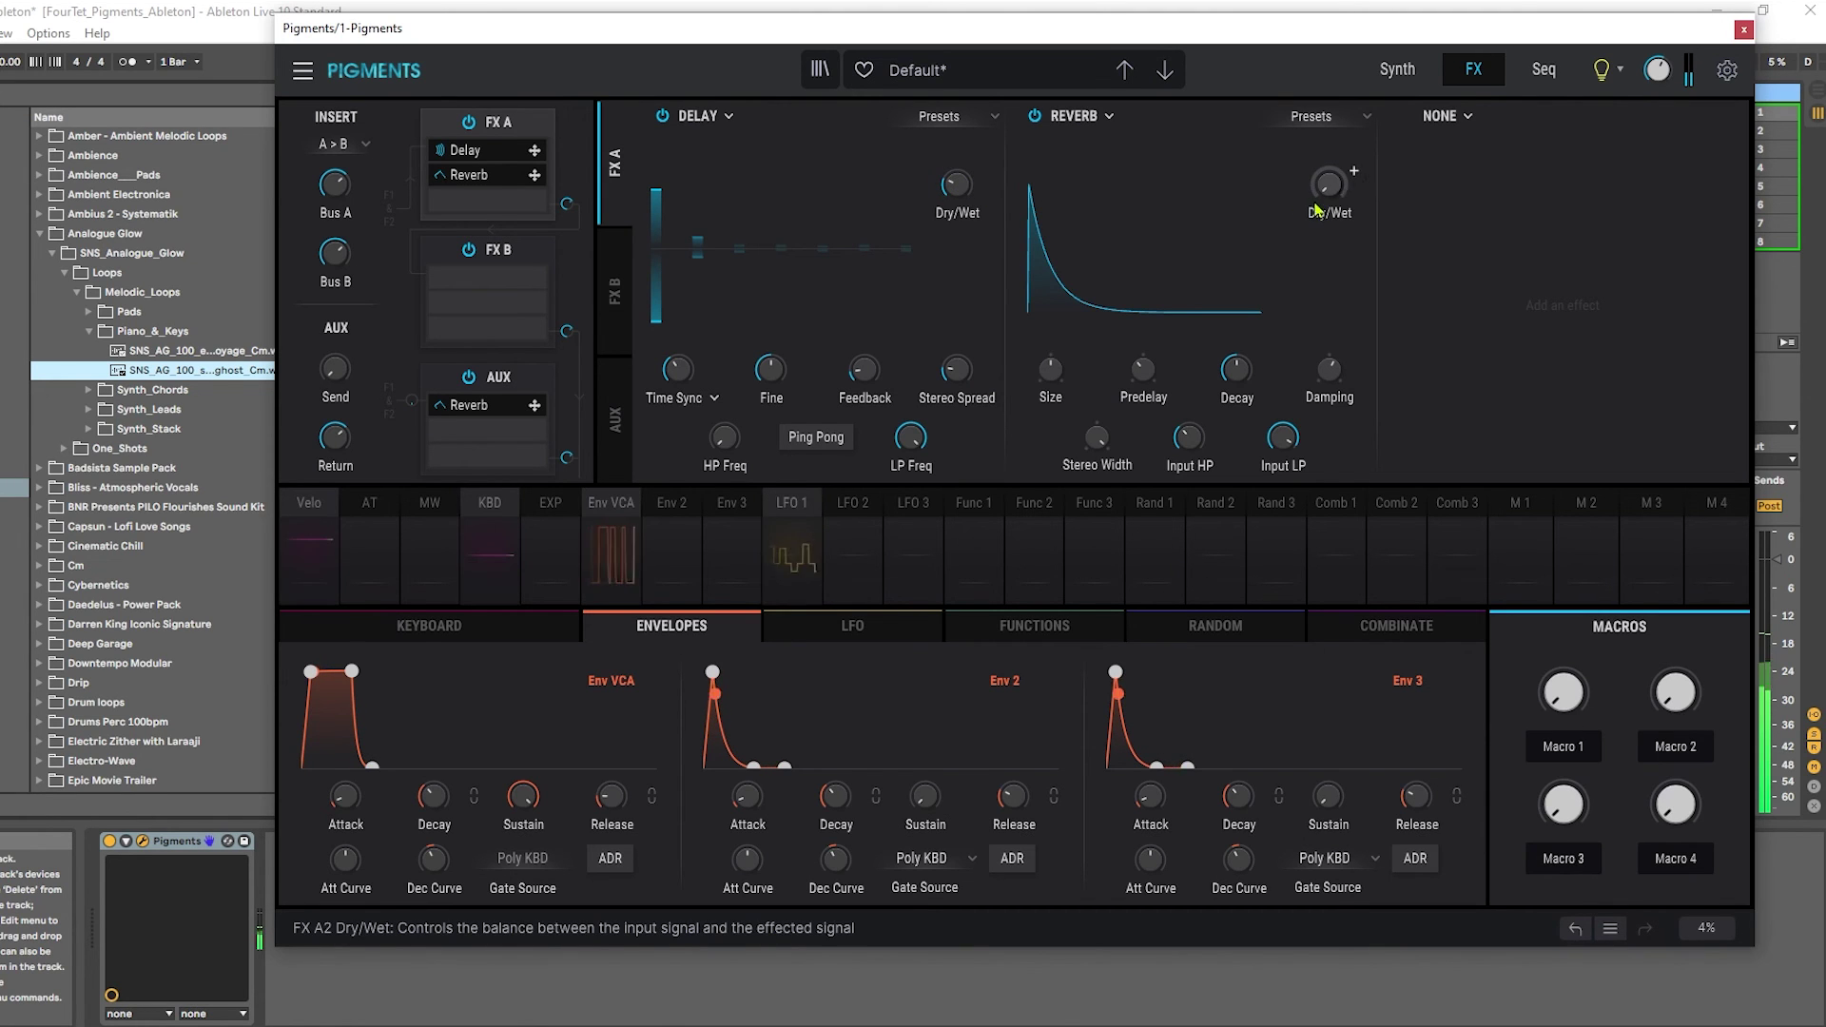
drag(1332, 194, 1332, 198)
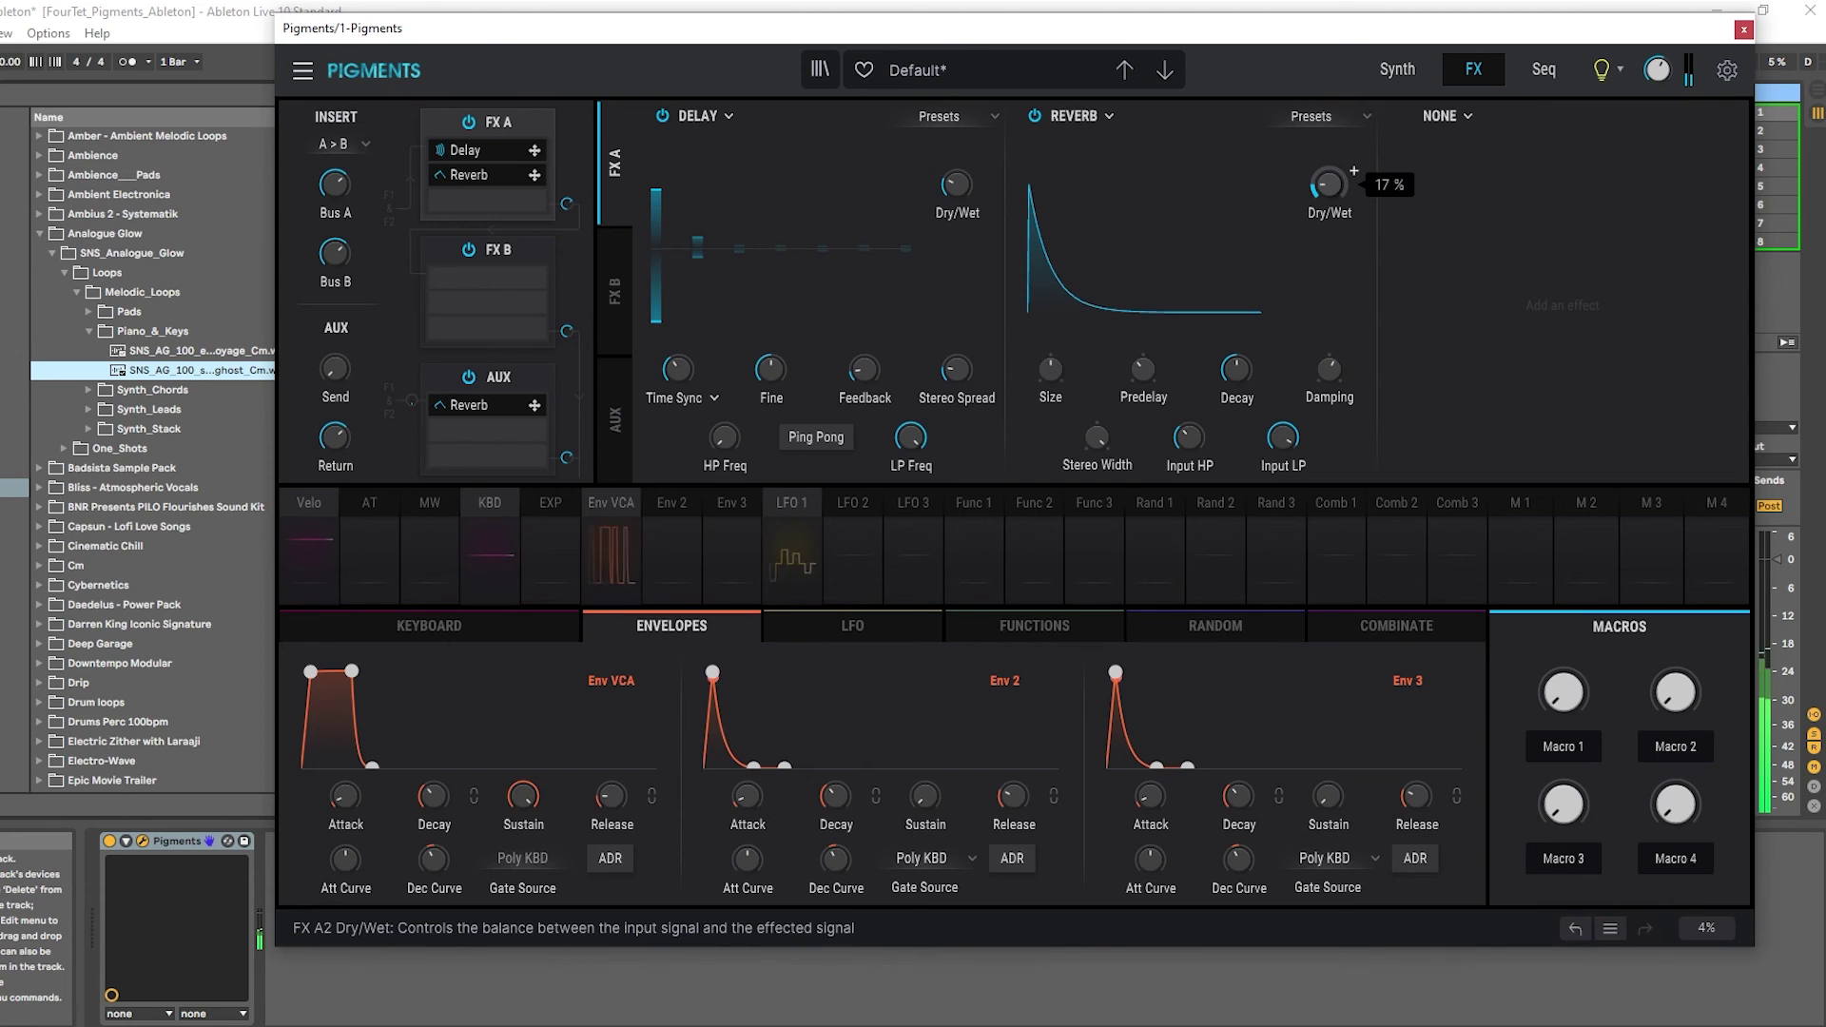
mouse_move(958, 183)
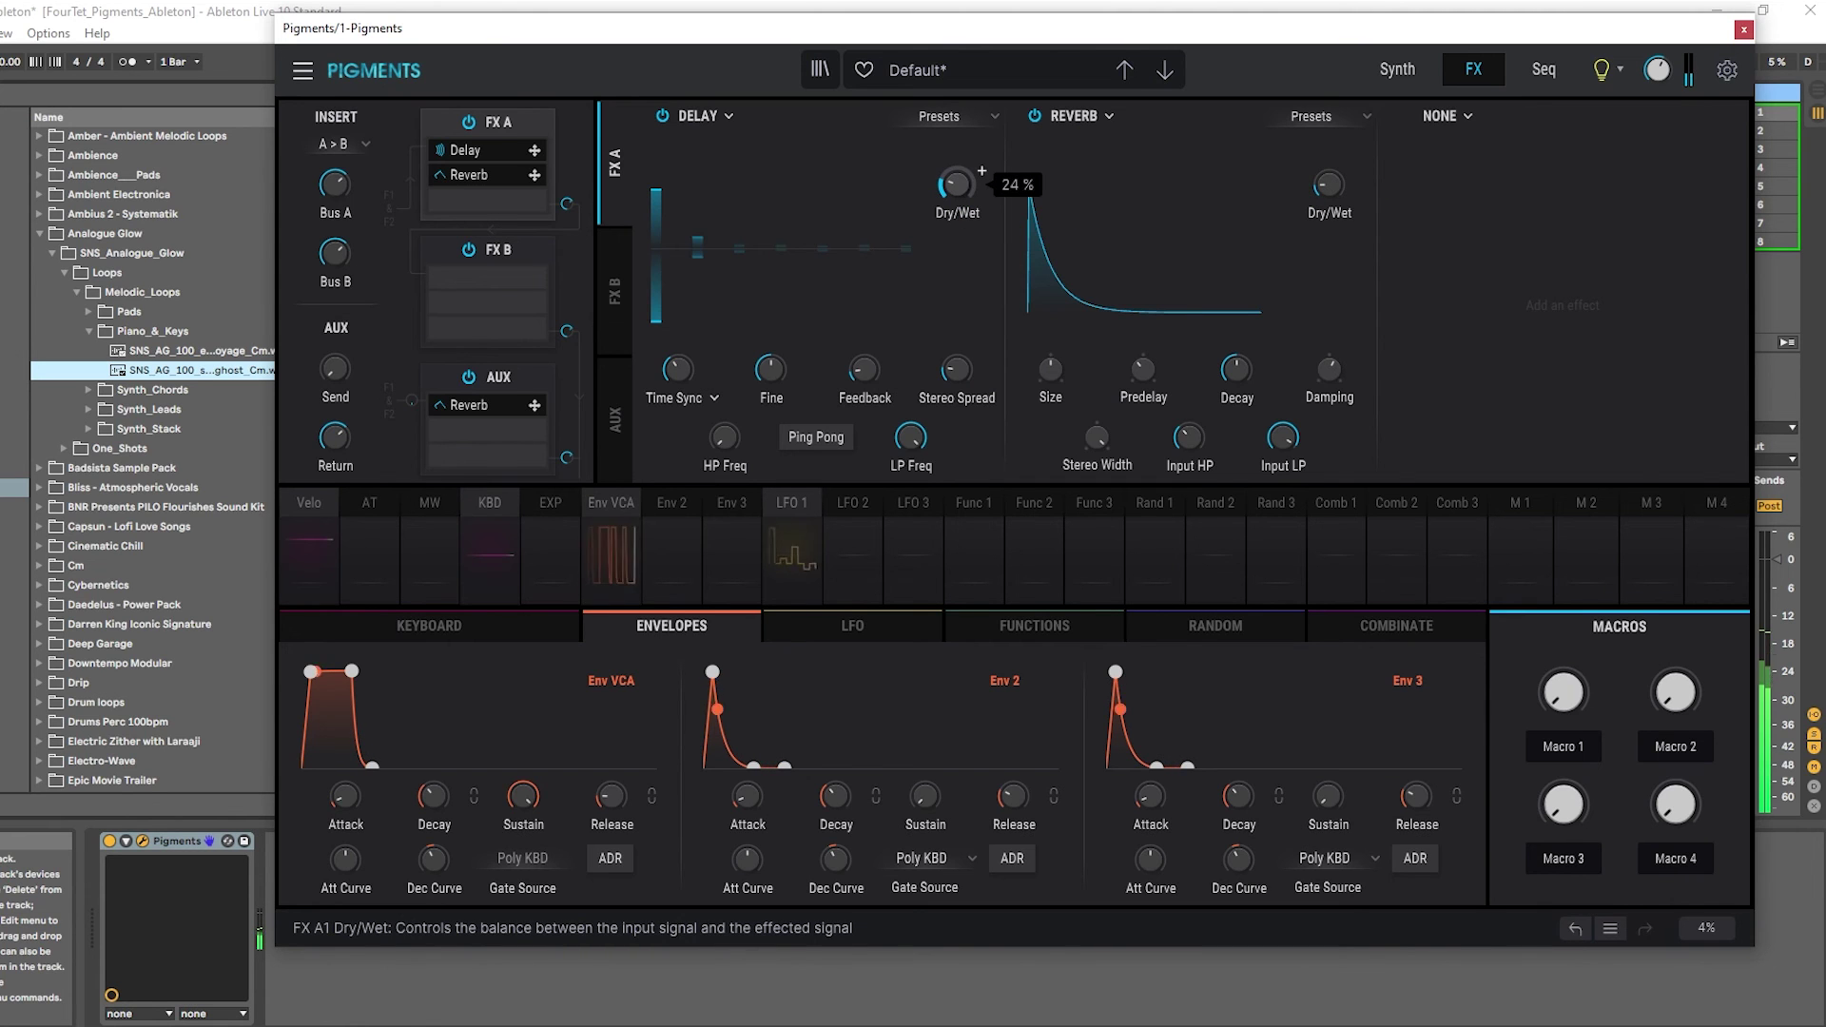
click(1397, 69)
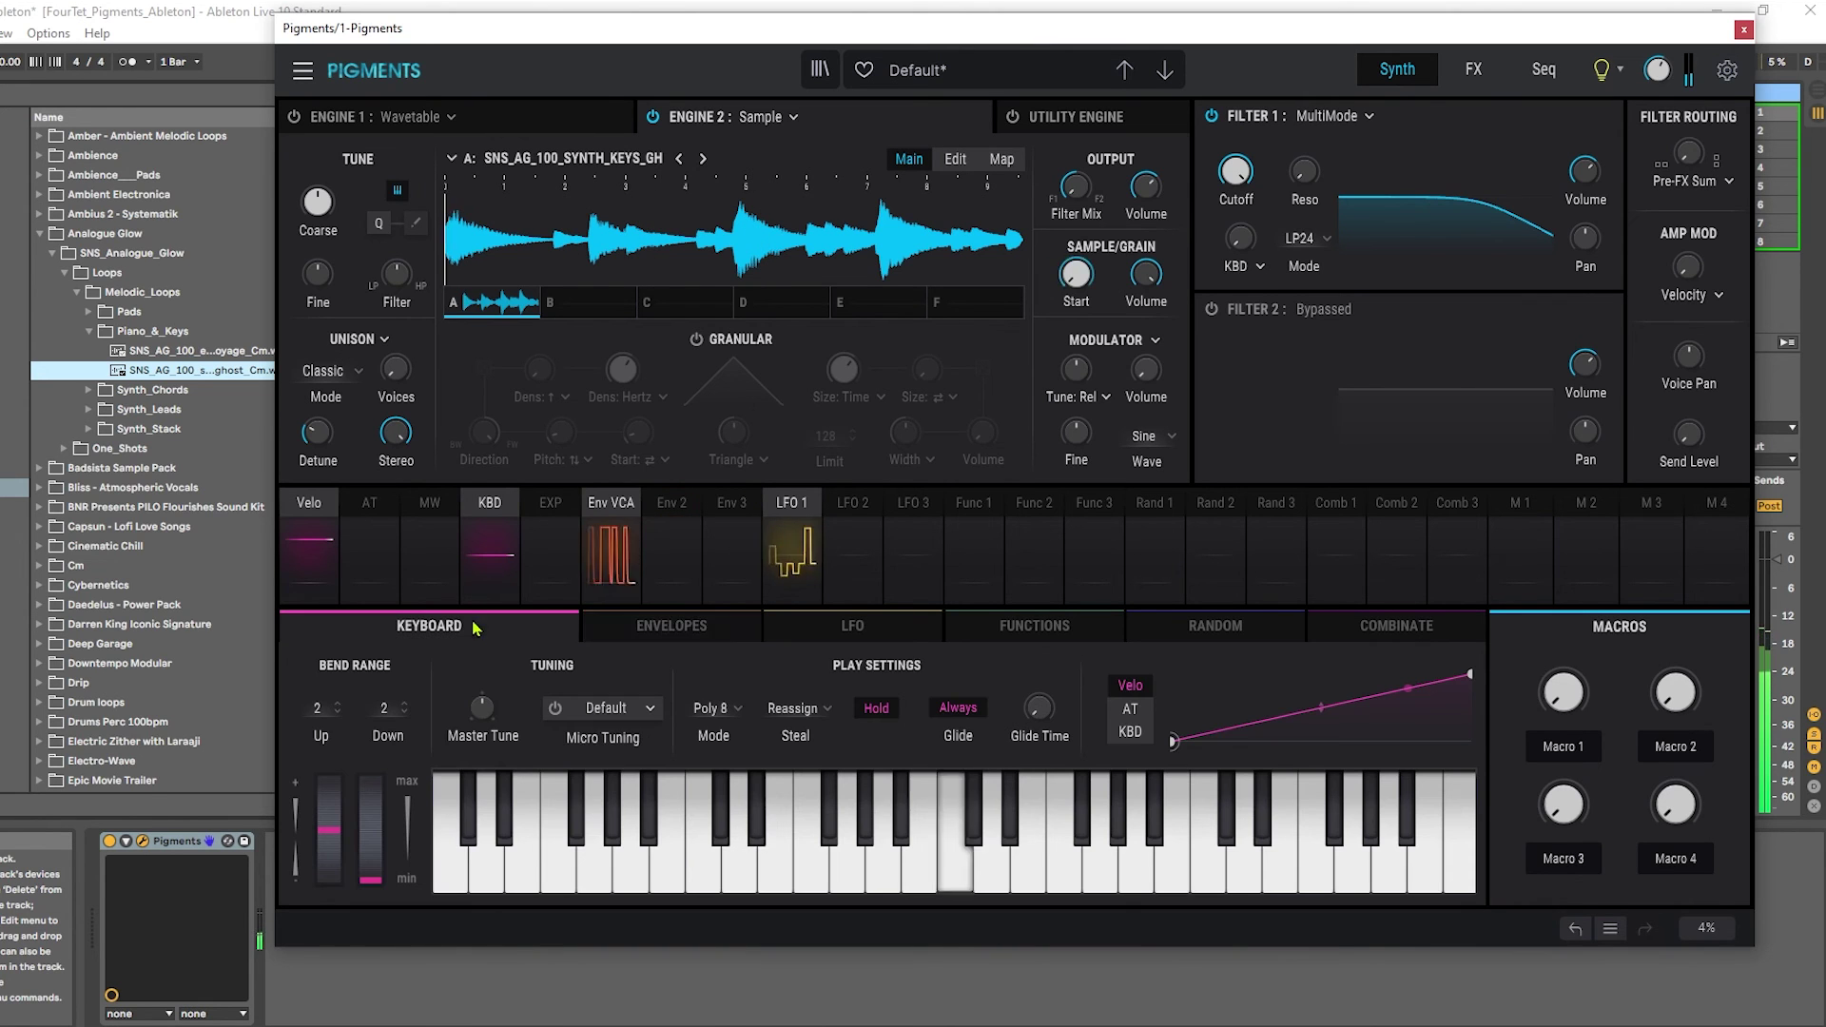
Step: Switch Hold off in the Keyboard play settings
click(876, 708)
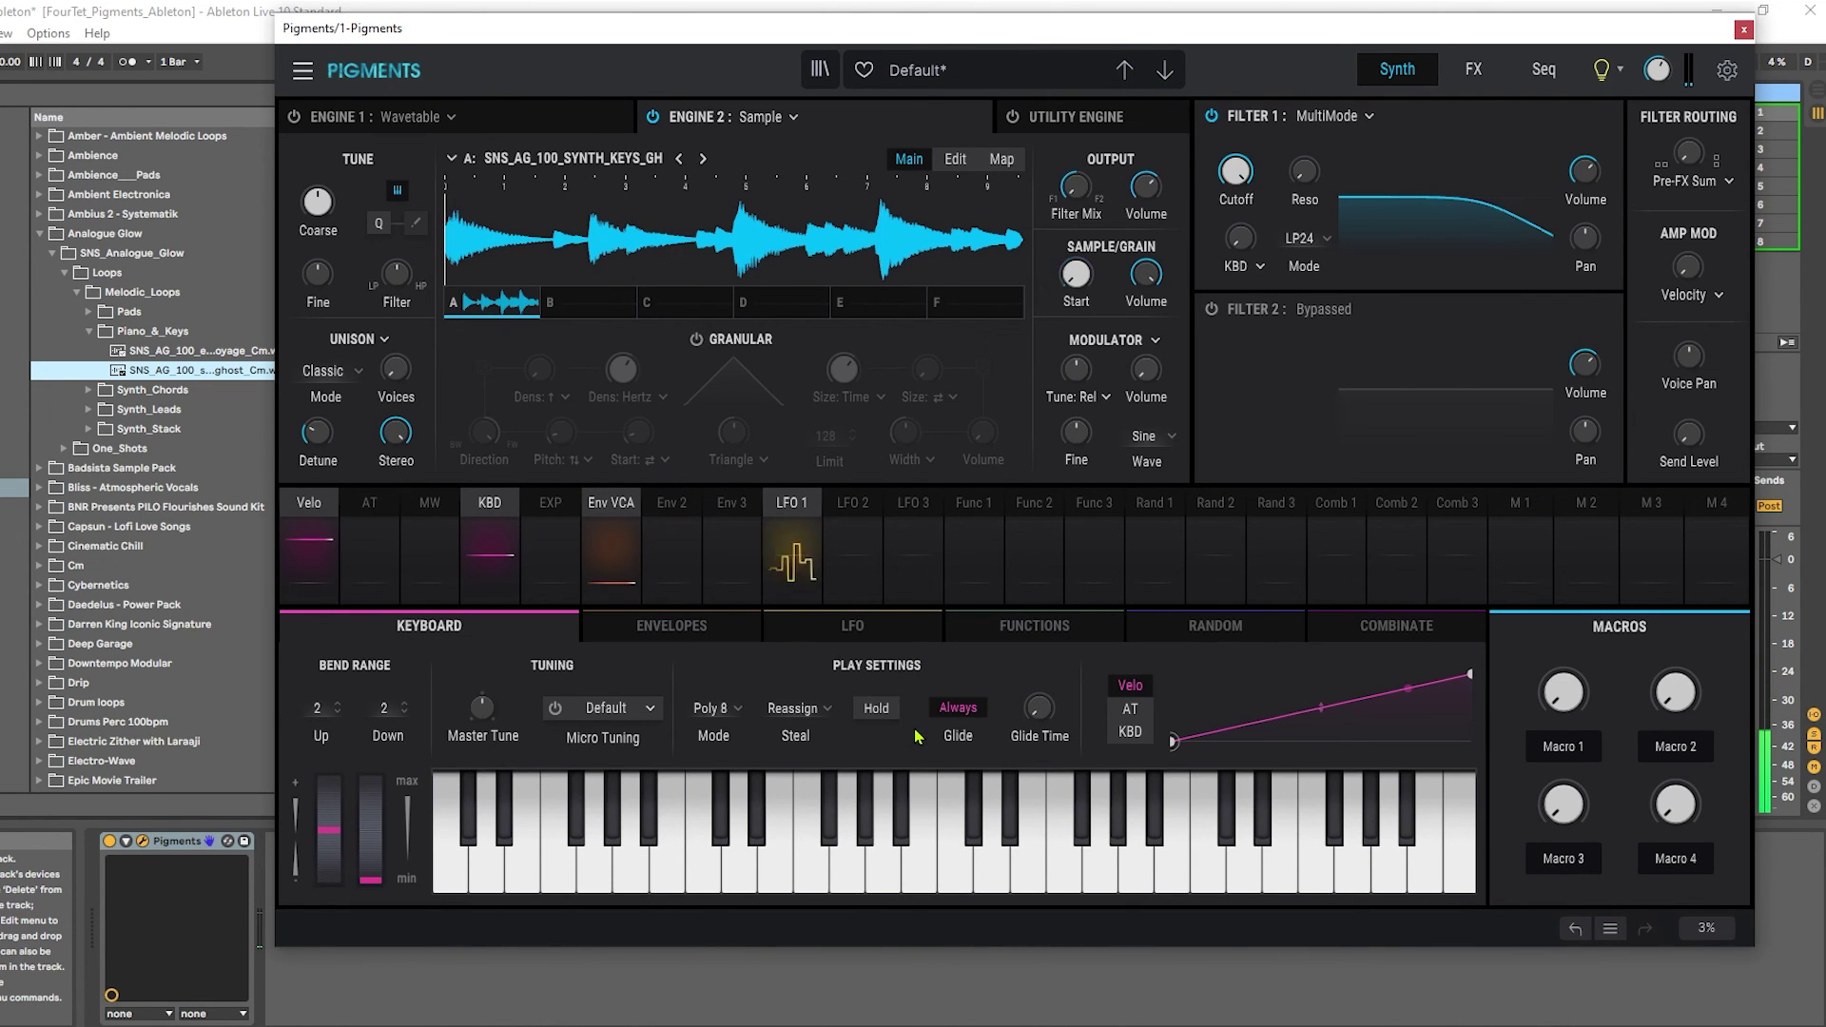